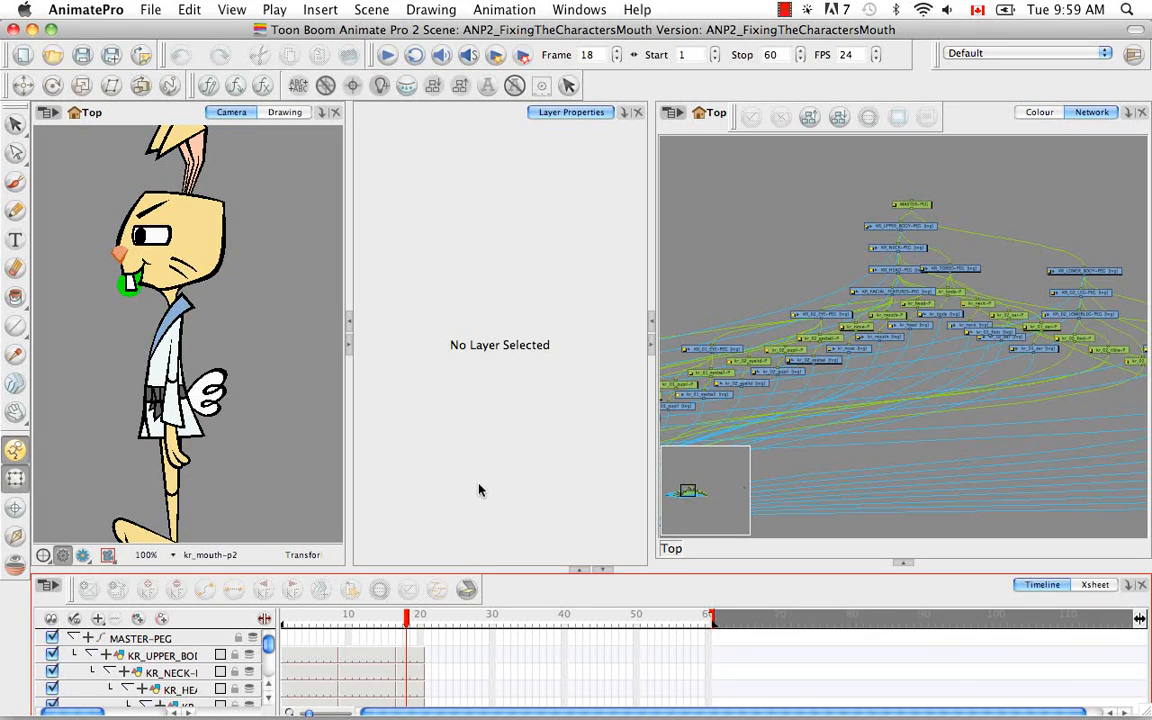
- Open the Module Library in the lower right panel and show its Favorites modules
{"action": "left_click", "coordinate": [903, 566]}
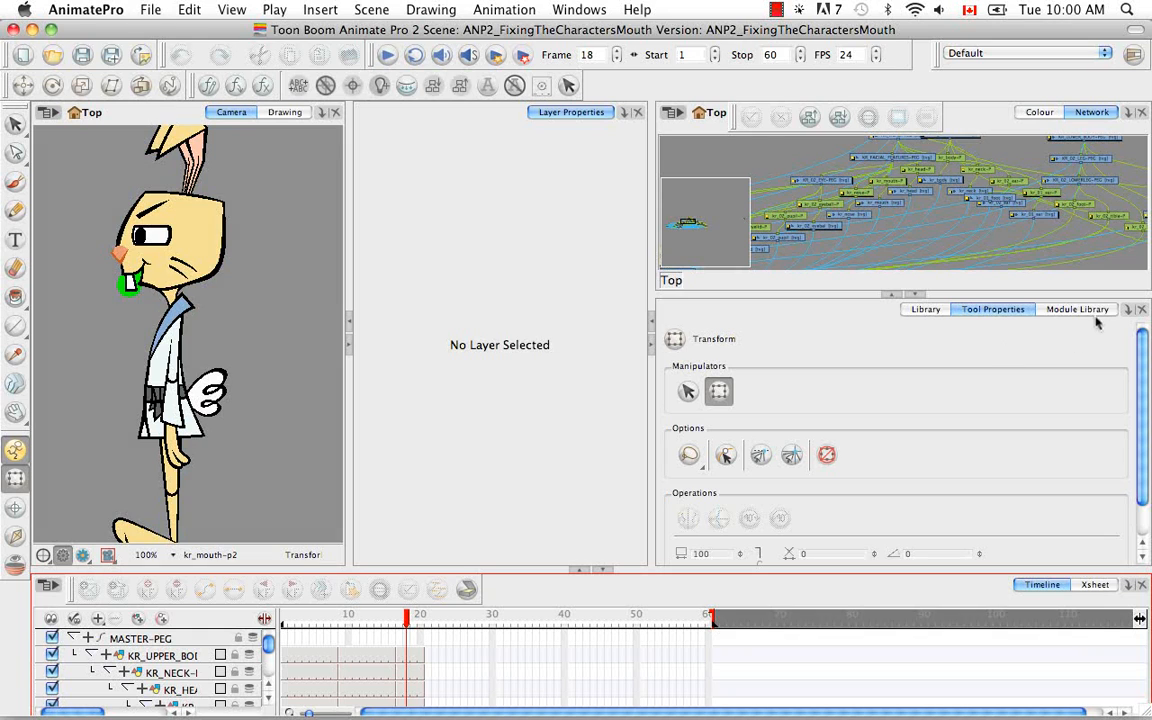
{"action": "left_click", "coordinate": [1062, 312]}
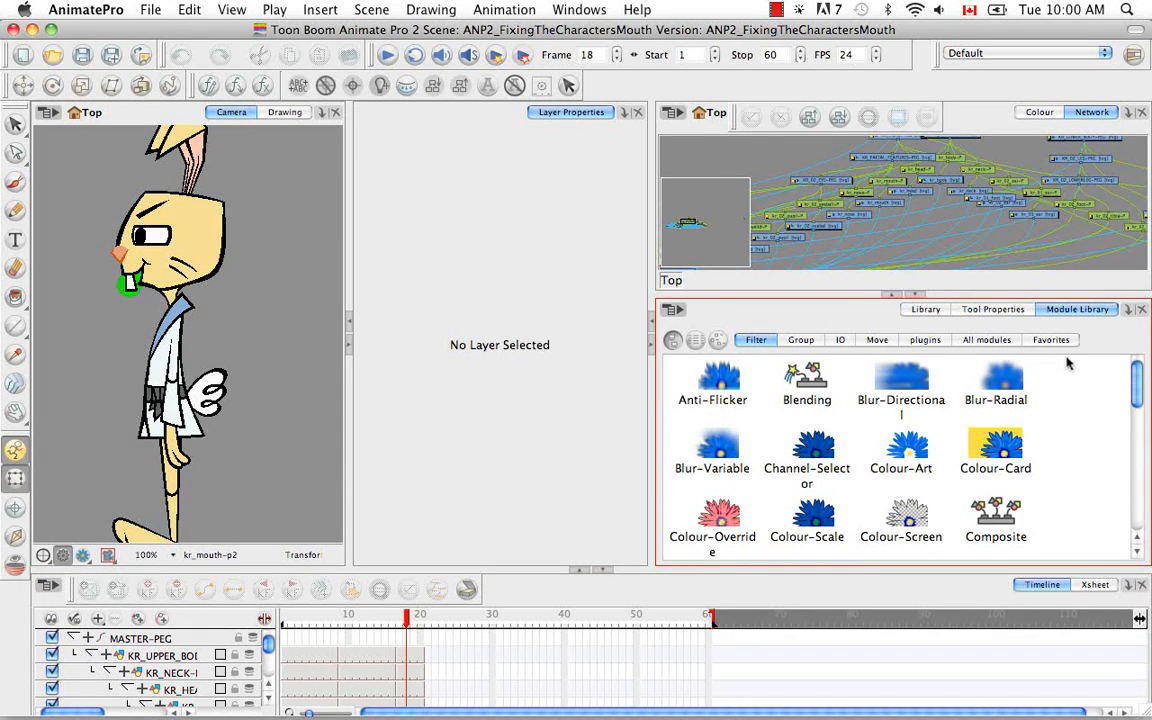
{"action": "left_click", "coordinate": [1128, 312]}
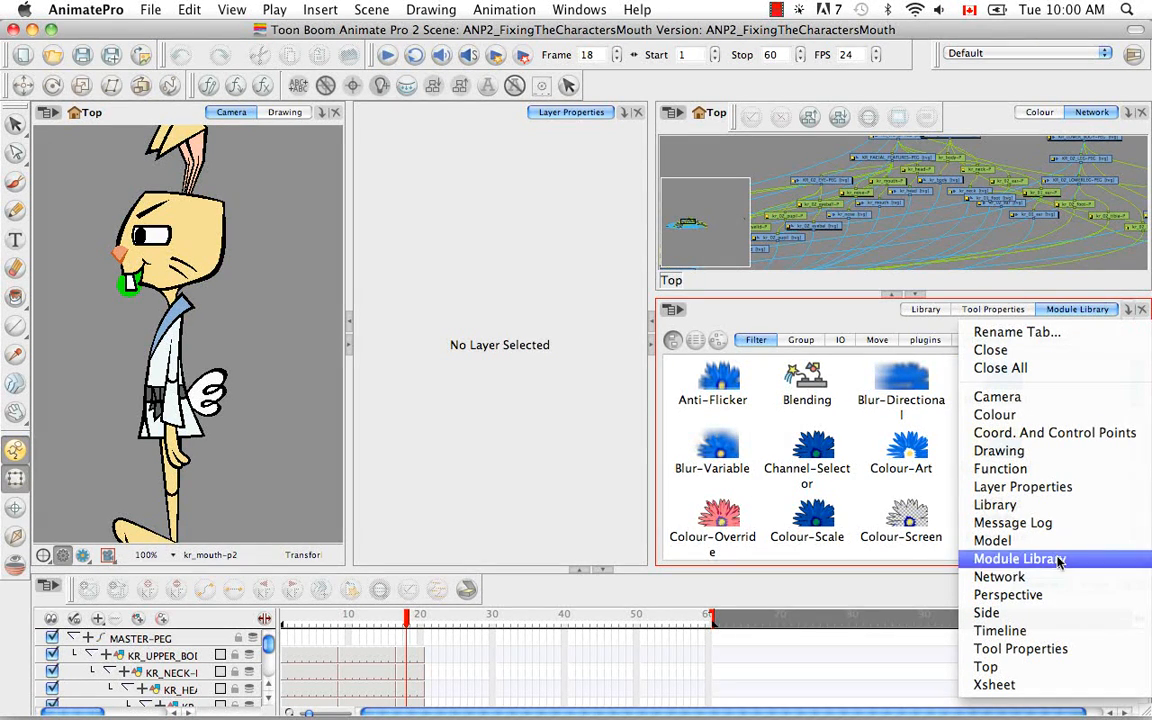
{"action": "left_click", "coordinate": [592, 11]}
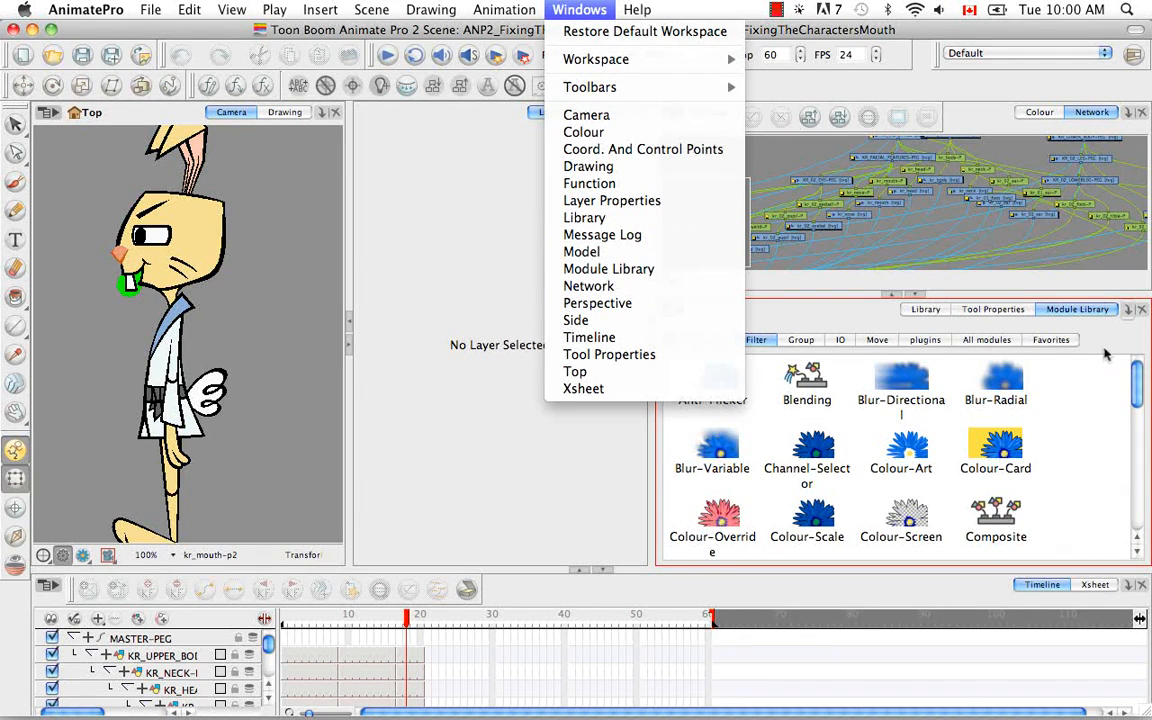
{"action": "left_click", "coordinate": [1088, 312]}
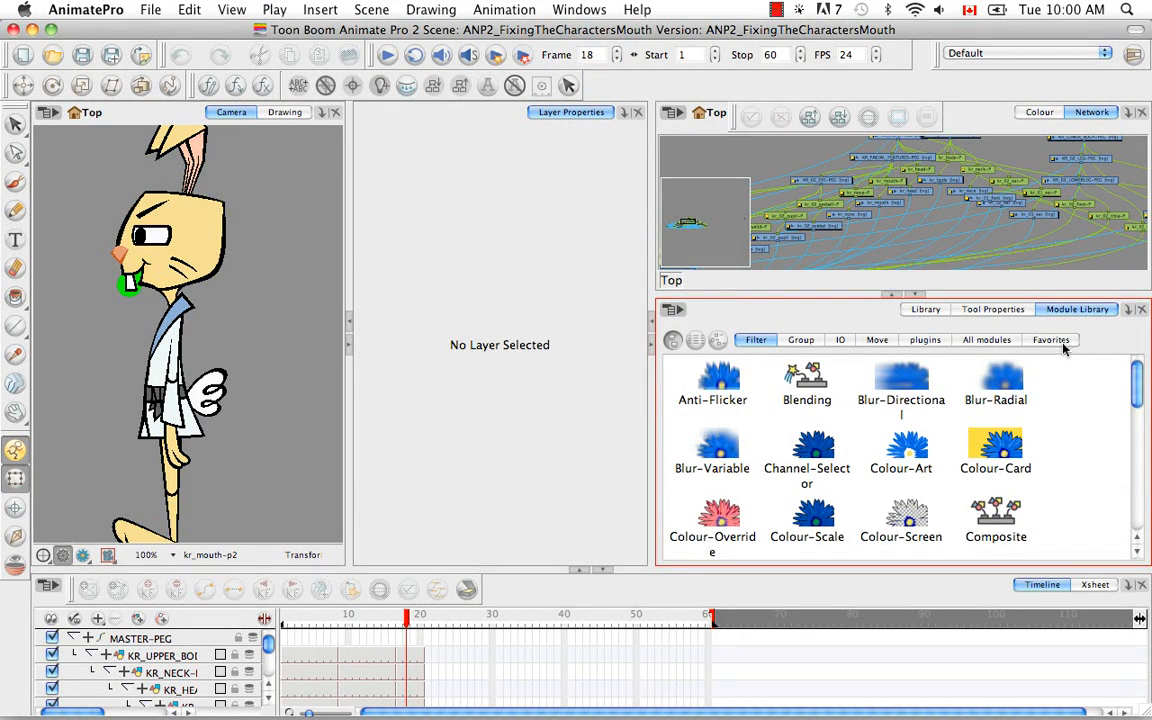
{"action": "left_click", "coordinate": [1058, 341]}
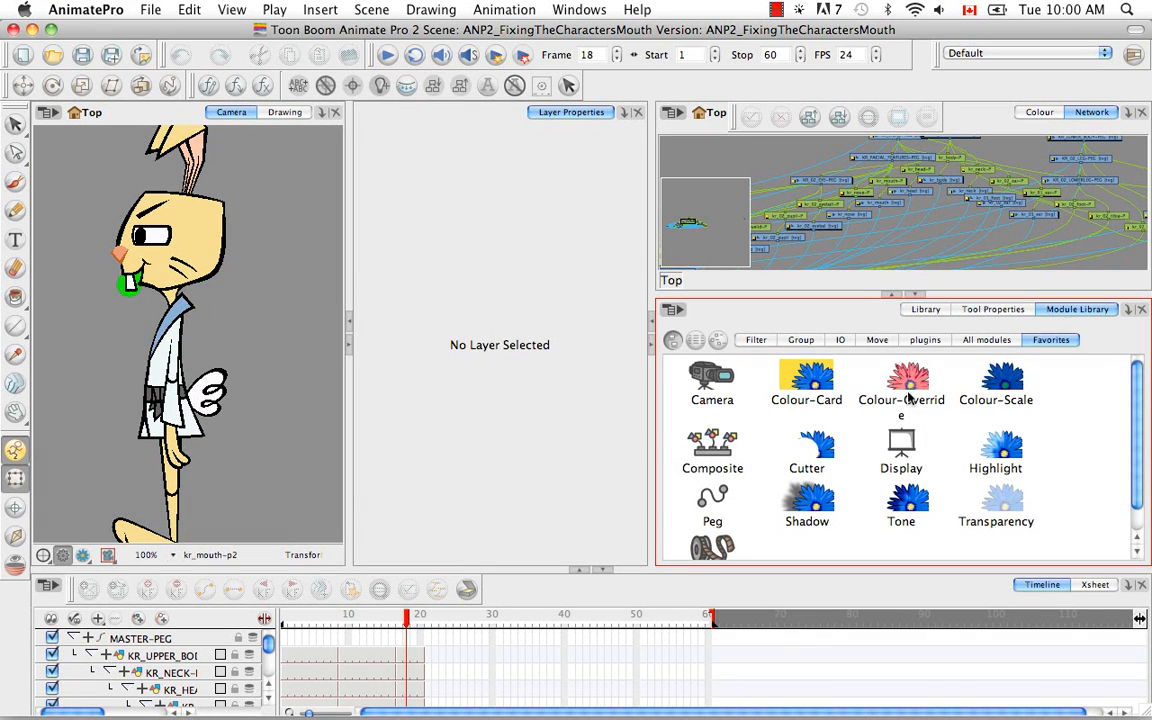
- Add two Colour-Override modules and a Cutter module to the network, then restore the full network view
{"action": "left_click_drag", "start_coordinate": [910, 390], "coordinate": [805, 210]}
{"action": "left_click_drag", "start_coordinate": [907, 397], "coordinate": [843, 212]}
{"action": "left_click_drag", "start_coordinate": [810, 445], "coordinate": [876, 220]}
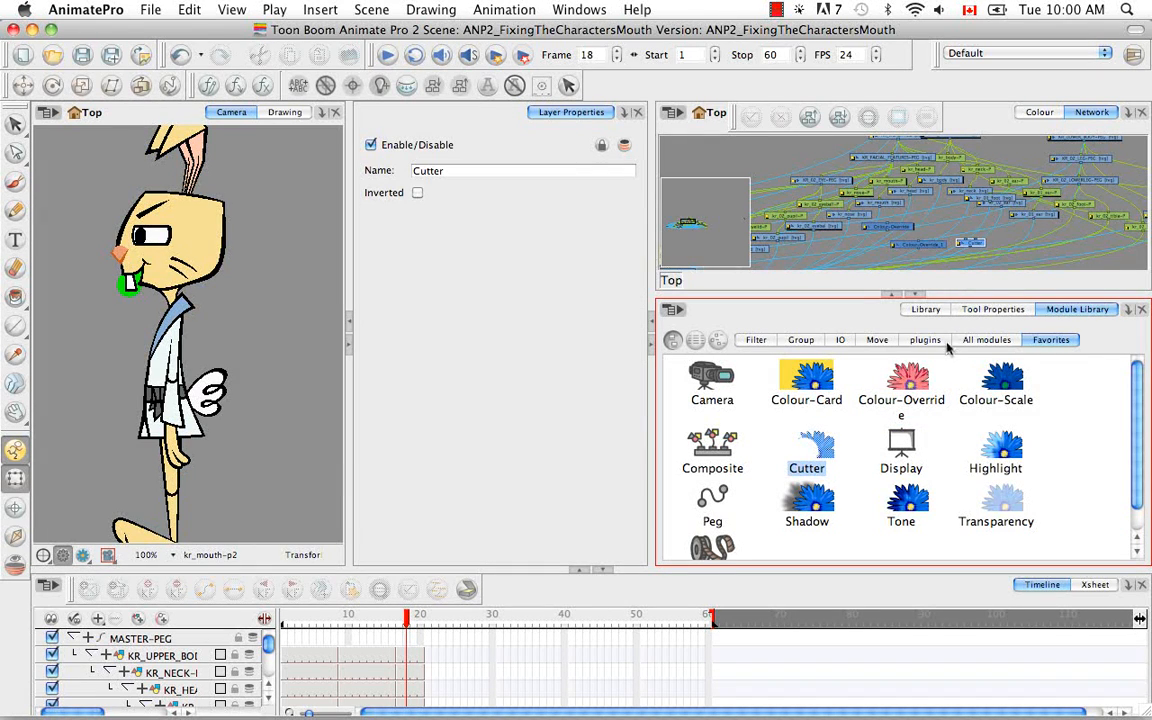
{"action": "left_click", "coordinate": [915, 295]}
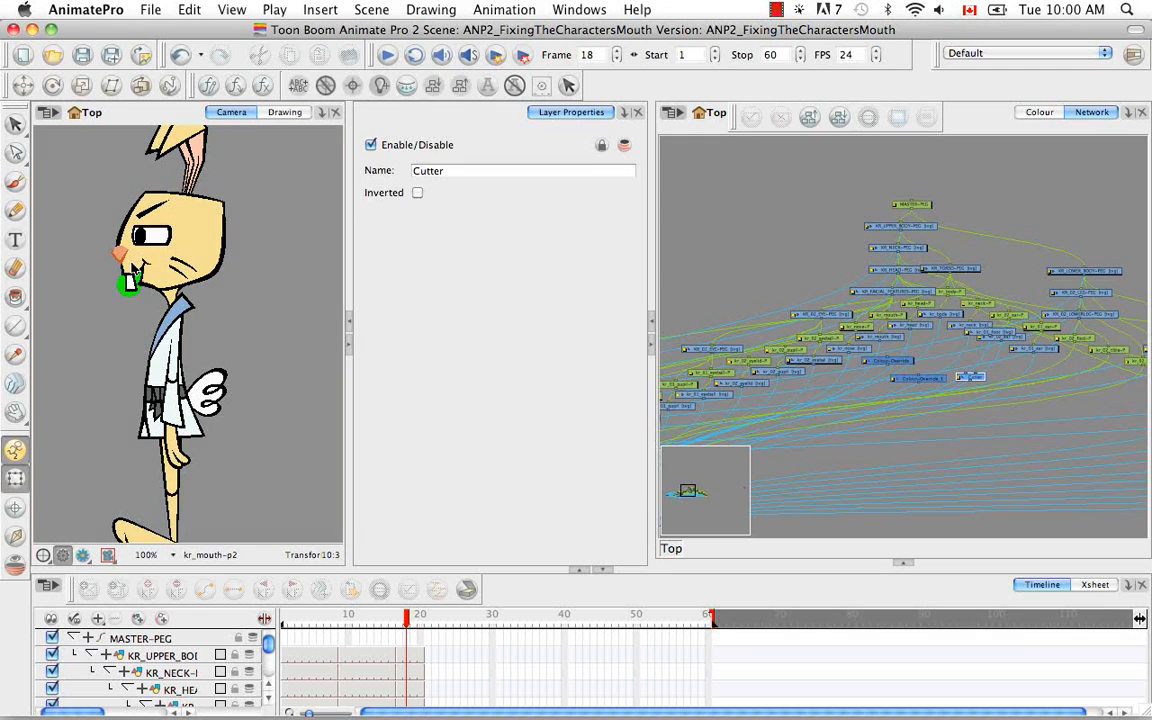
- Select the rabbit's mouth drawing and insert the Colour-Override node beneath kr_mouth [tvg] in the network
{"action": "left_click", "coordinate": [129, 279]}
{"action": "left_click", "coordinate": [129, 279]}
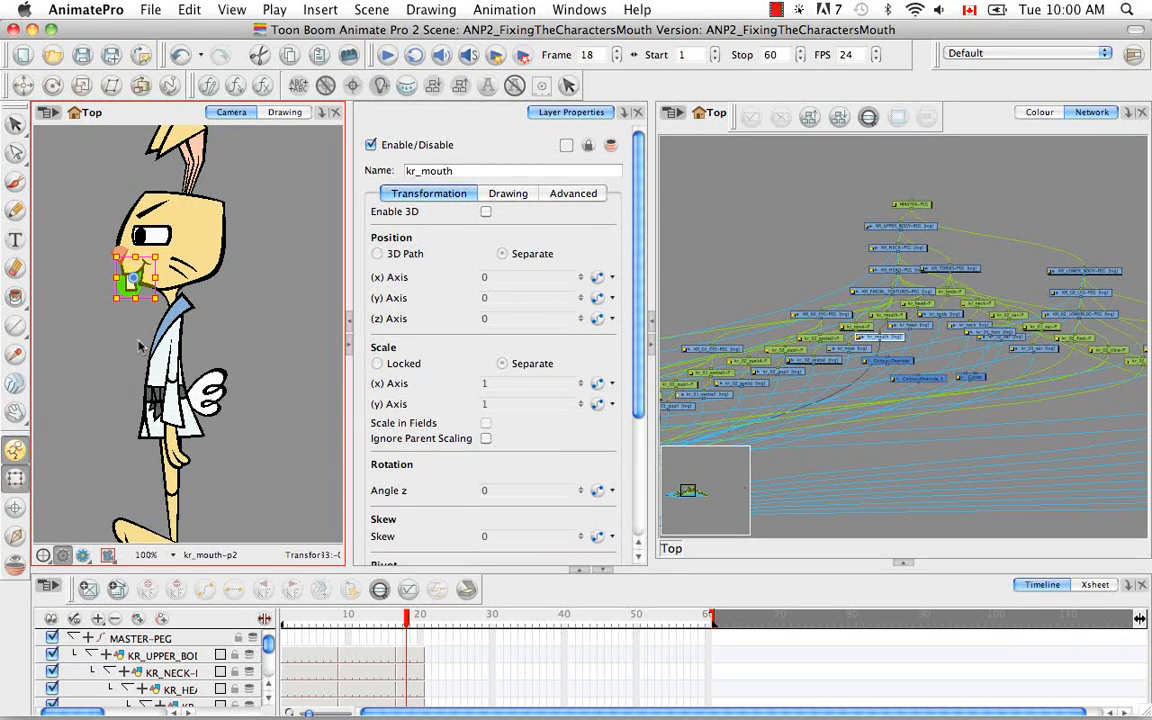
{"action": "left_click", "coordinate": [996, 135]}
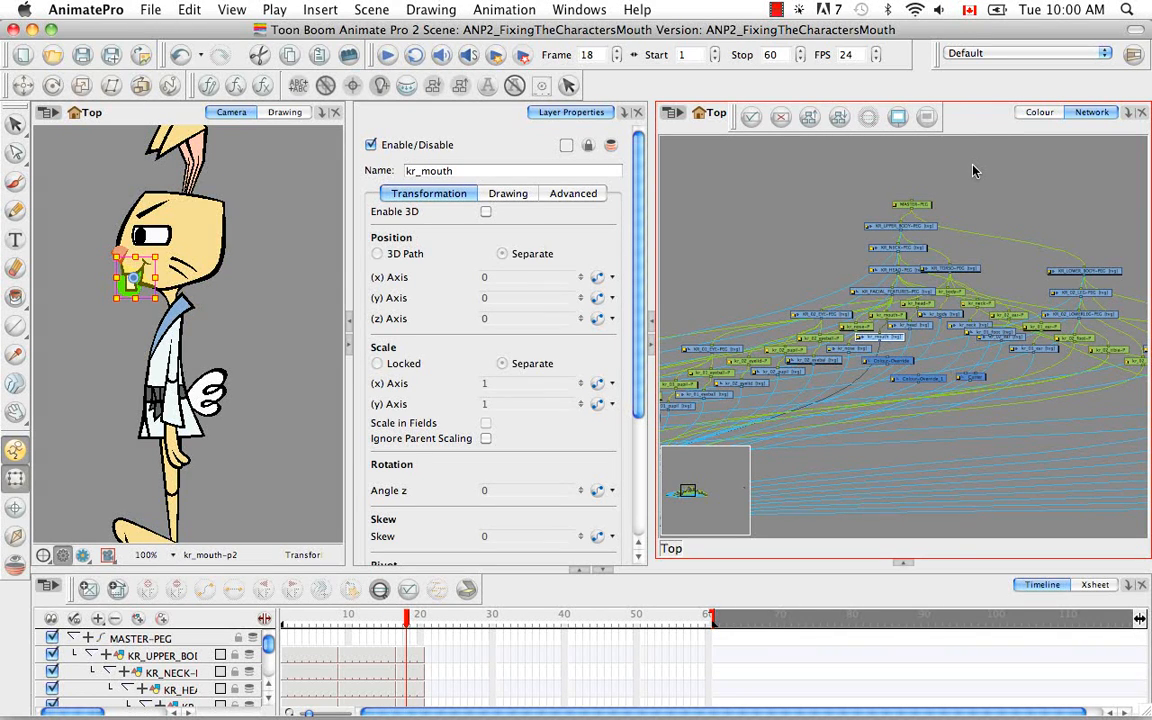
{"action": "key", "text": "o"}
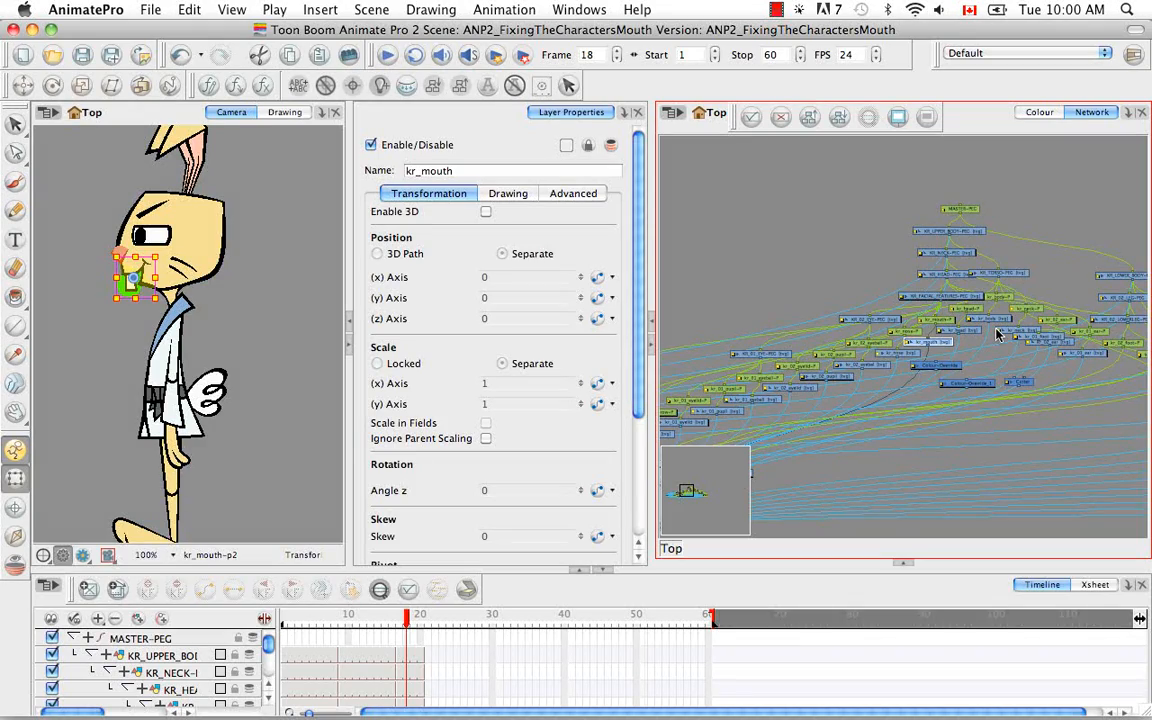
{"action": "key", "text": "super+equal"}
{"action": "key", "text": "super+equal"}
{"action": "key", "text": "super+equal"}
{"action": "key", "text": "super+equal"}
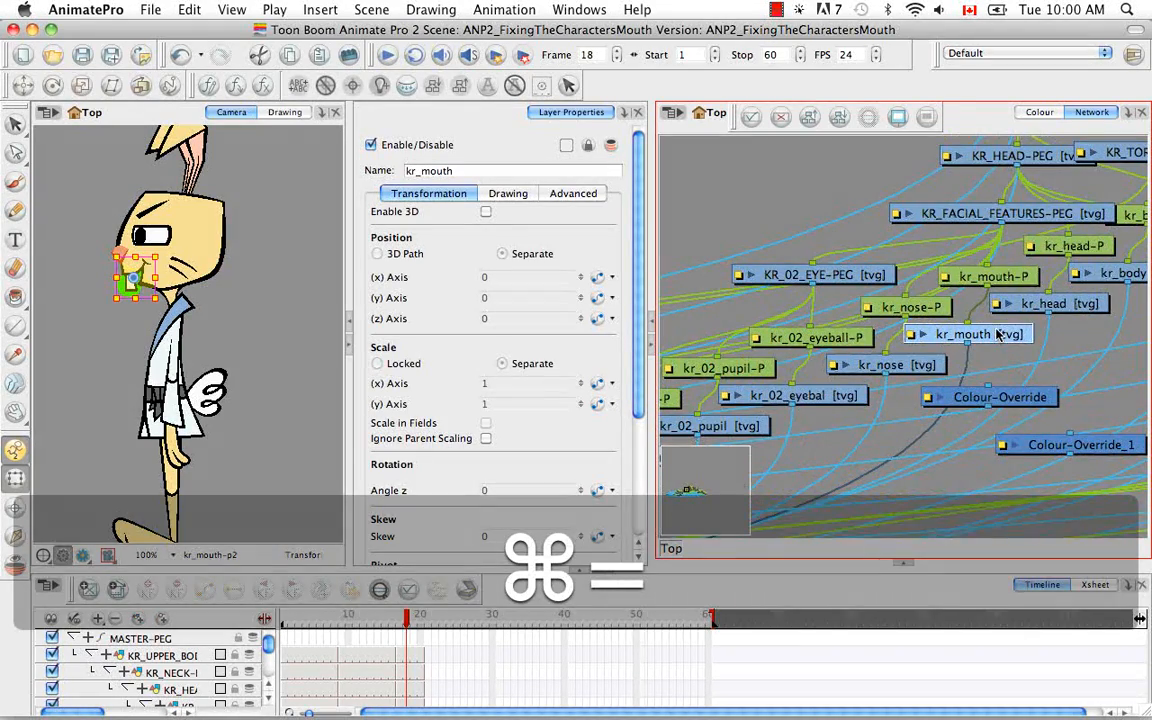
{"action": "key", "text": "space"}
{"action": "left_click_drag", "start_coordinate": [893, 382], "coordinate": [829, 287]}
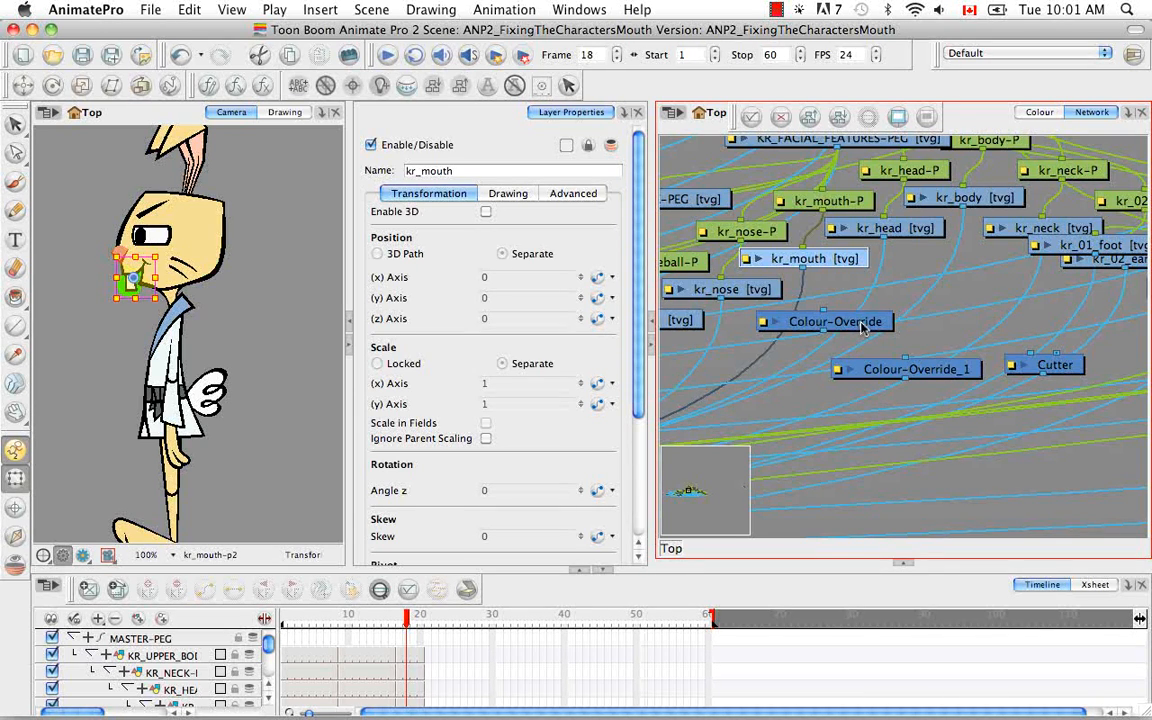
{"action": "key", "text": "alt"}
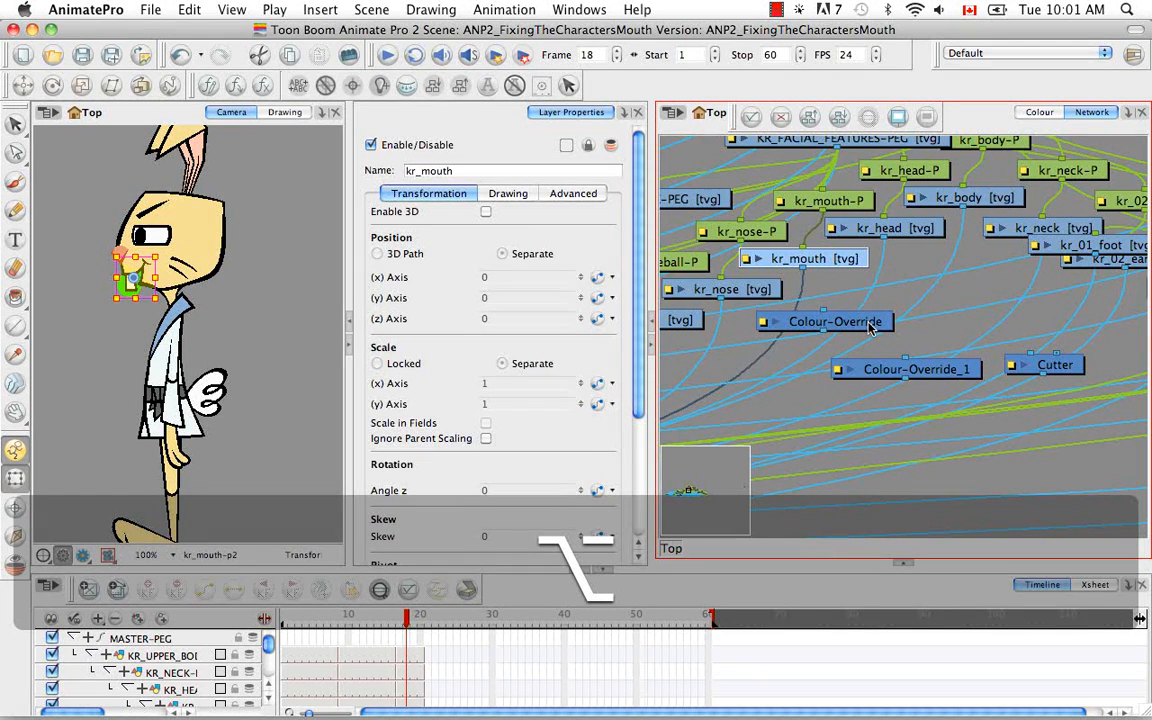
{"action": "left_click", "coordinate": [870, 328]}
{"action": "left_click_drag", "start_coordinate": [870, 328], "coordinate": [850, 316]}
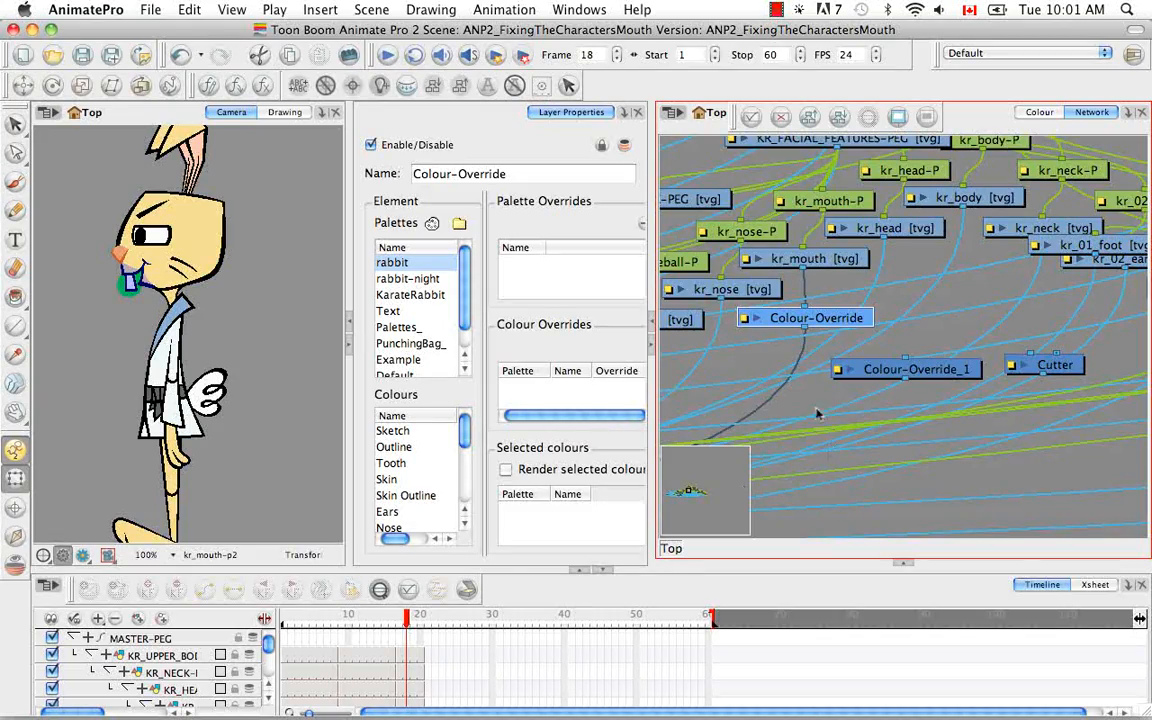
- Widen the Layer Properties panel to display the Colour-Override settings in full
{"action": "key", "text": "space"}
{"action": "left_click_drag", "start_coordinate": [823, 391], "coordinate": [800, 401]}
{"action": "left_click_drag", "start_coordinate": [1020, 232], "coordinate": [802, 362]}
{"action": "mouse_move", "coordinate": [1037, 205]}
{"action": "left_mouse_down"}
{"action": "mouse_move", "coordinate": [944, 267]}
{"action": "mouse_move", "coordinate": [792, 328]}
{"action": "left_mouse_up"}
{"action": "left_click_drag", "start_coordinate": [1070, 285], "coordinate": [805, 332]}
{"action": "mouse_move", "coordinate": [918, 328]}
{"action": "left_mouse_down"}
{"action": "mouse_move", "coordinate": [842, 348]}
{"action": "mouse_move", "coordinate": [829, 366]}
{"action": "left_mouse_up"}
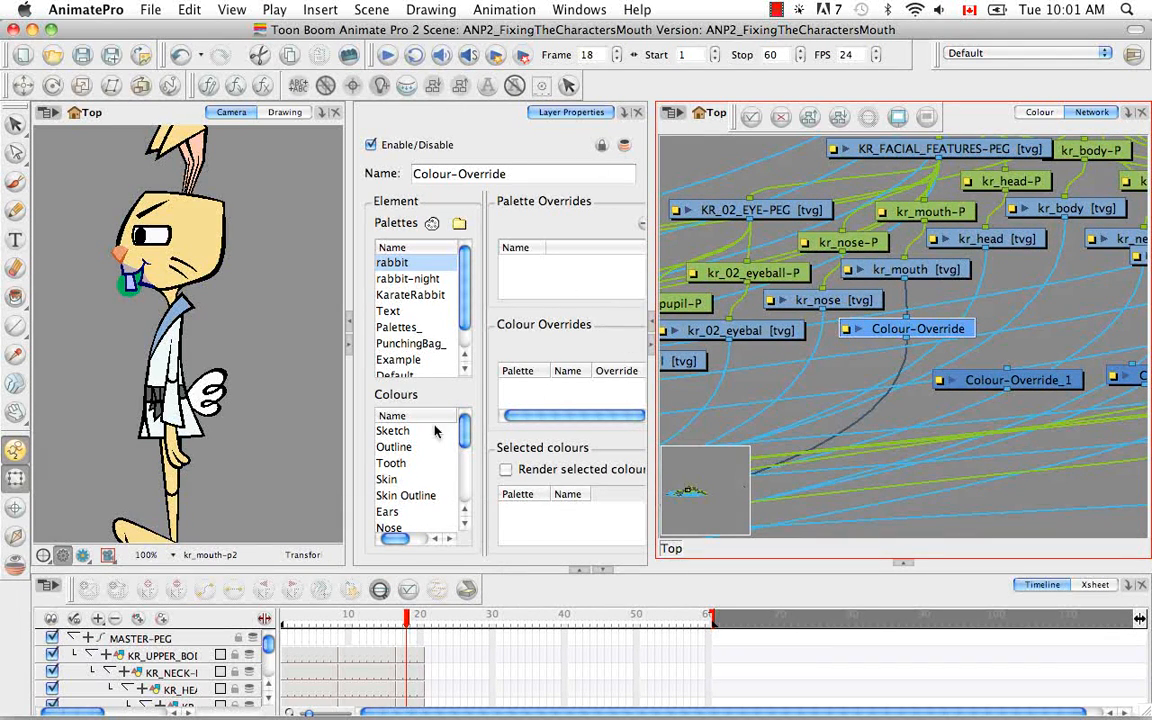
{"action": "left_click_drag", "start_coordinate": [651, 522], "coordinate": [730, 510]}
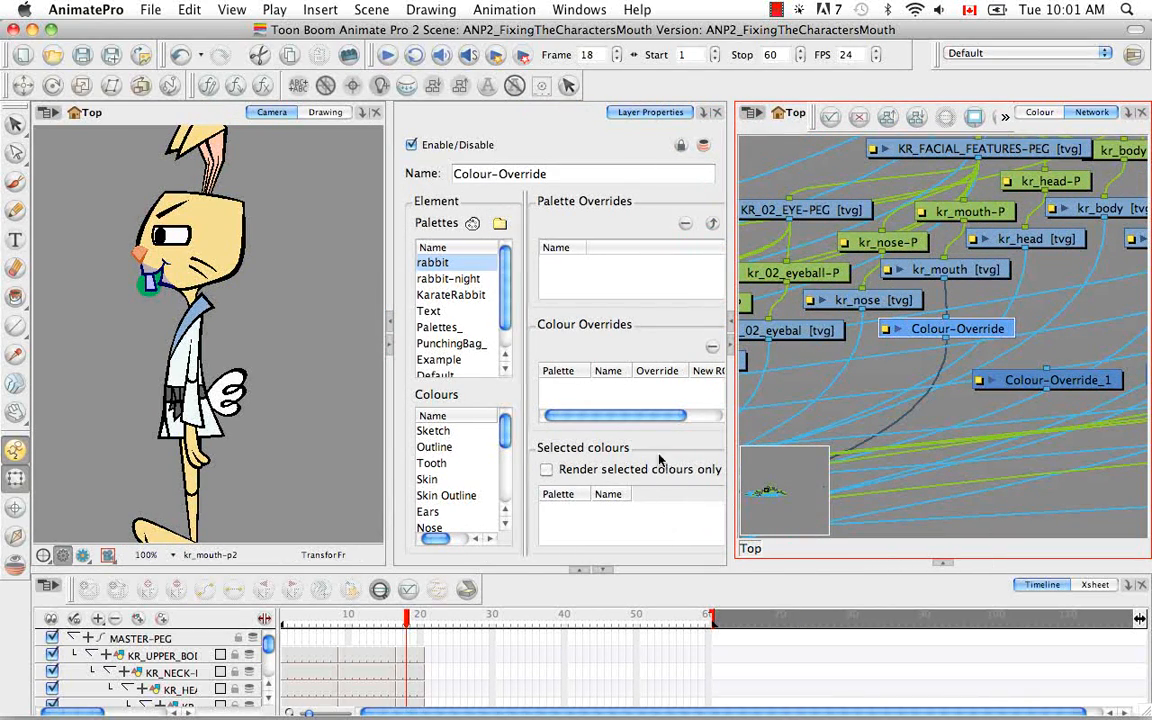
{"action": "left_click_drag", "start_coordinate": [733, 434], "coordinate": [778, 428]}
{"action": "left_click_drag", "start_coordinate": [414, 429], "coordinate": [355, 388]}
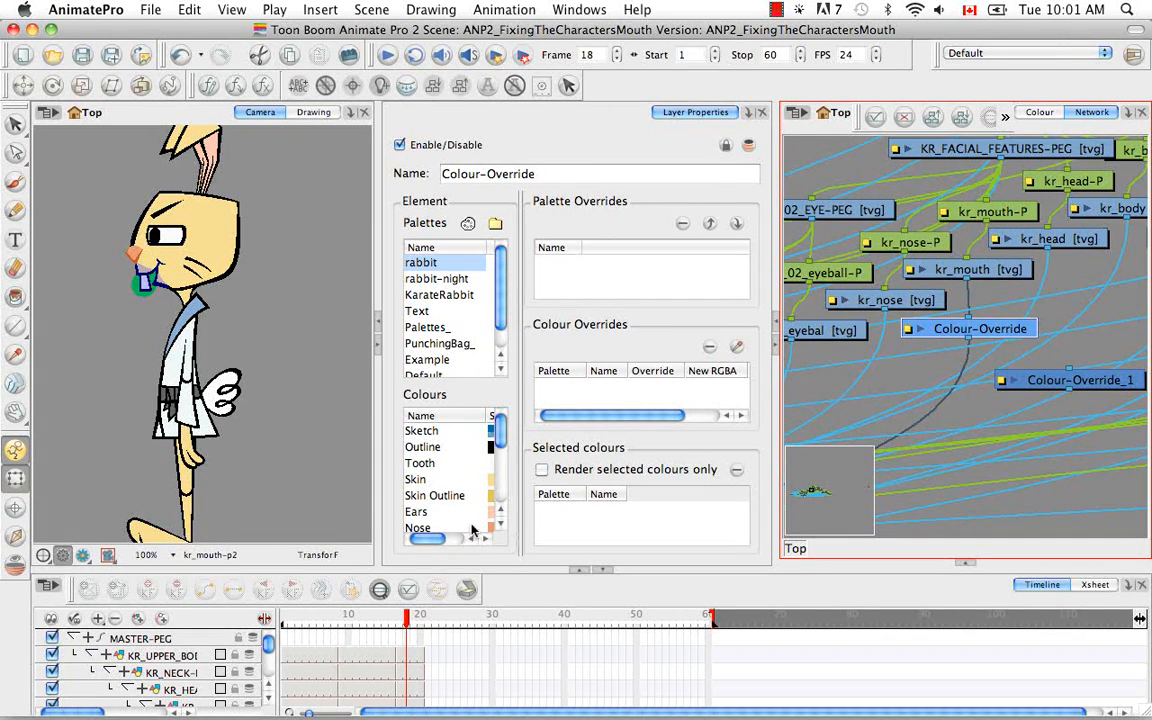
{"action": "left_click_drag", "start_coordinate": [426, 539], "coordinate": [468, 545]}
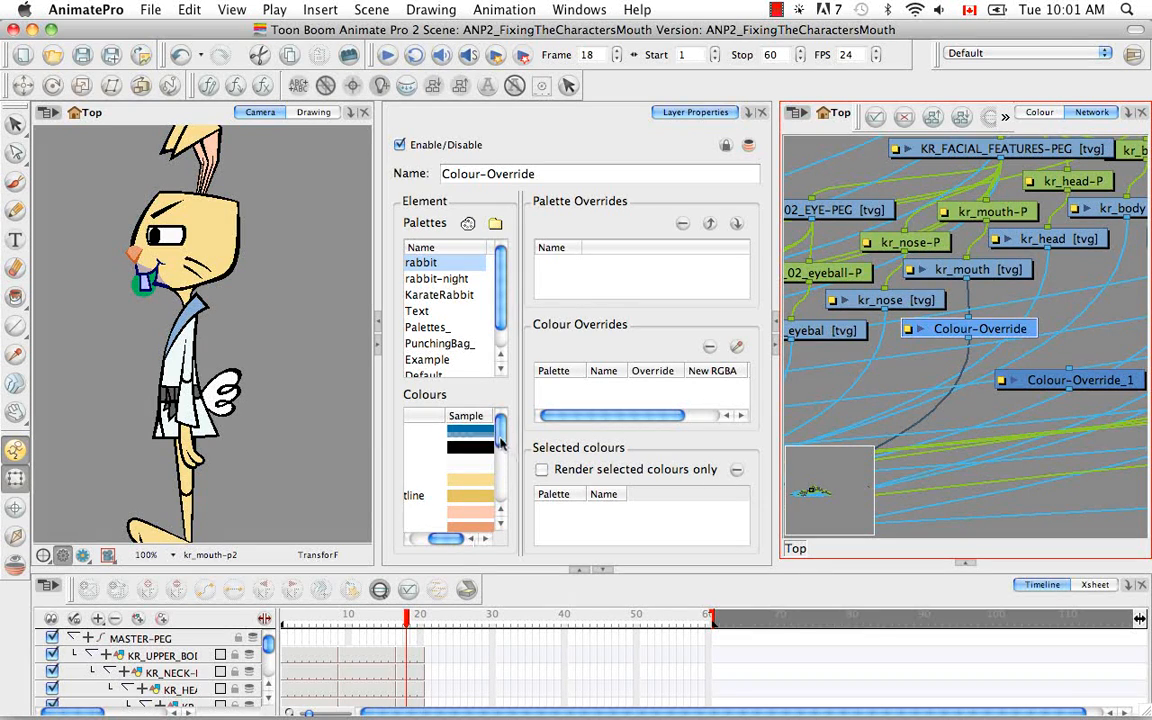
- Browse the Colour-Override's palette and colour lists
{"action": "scroll", "coordinate": [452, 400], "scroll_direction": "down", "scroll_amount": 5}
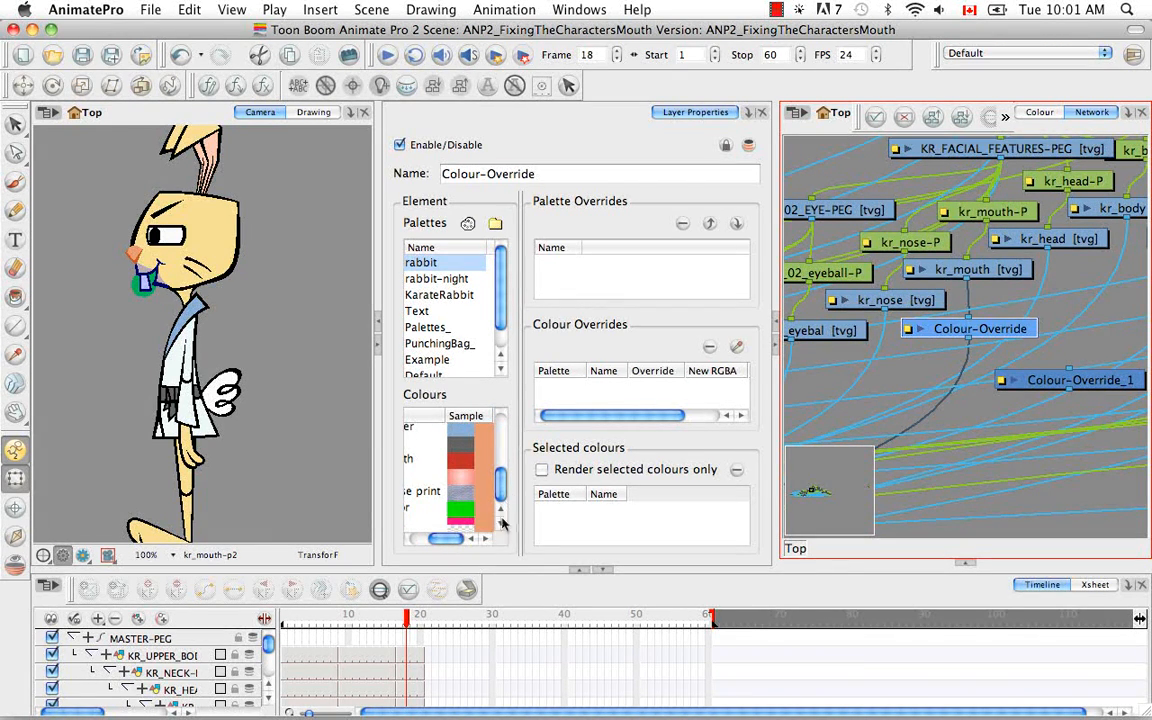
{"action": "left_click", "coordinate": [458, 515]}
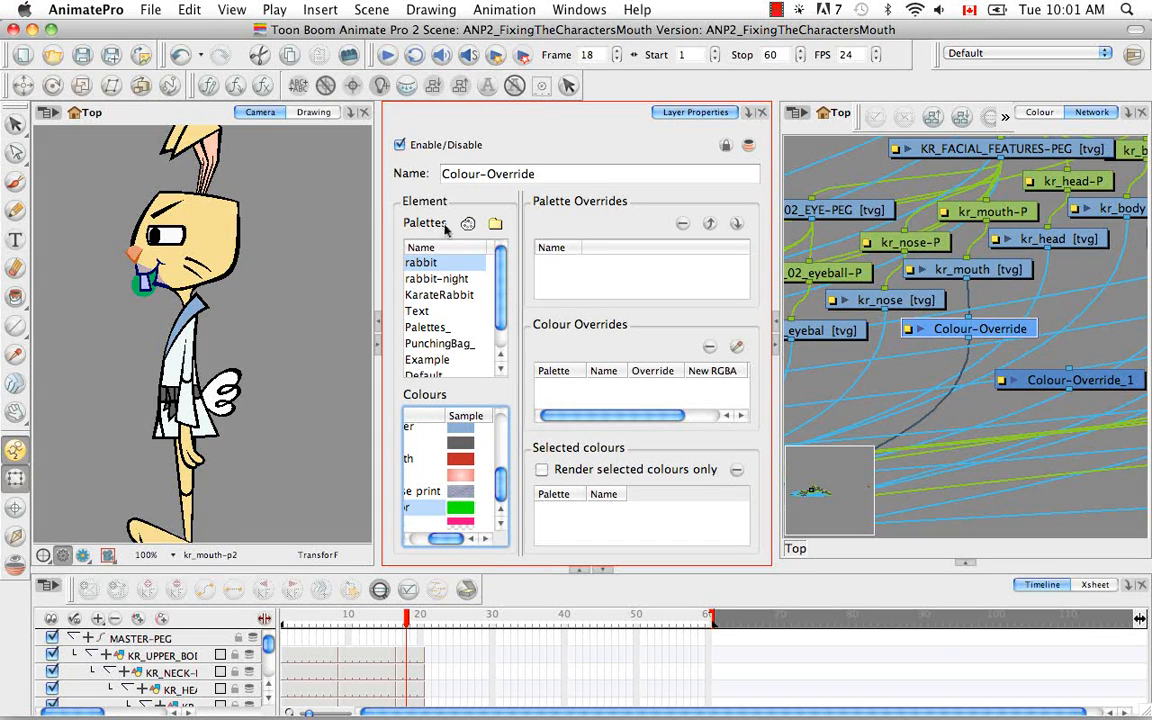
{"action": "scroll", "coordinate": [455, 258], "scroll_direction": "down", "scroll_amount": 2}
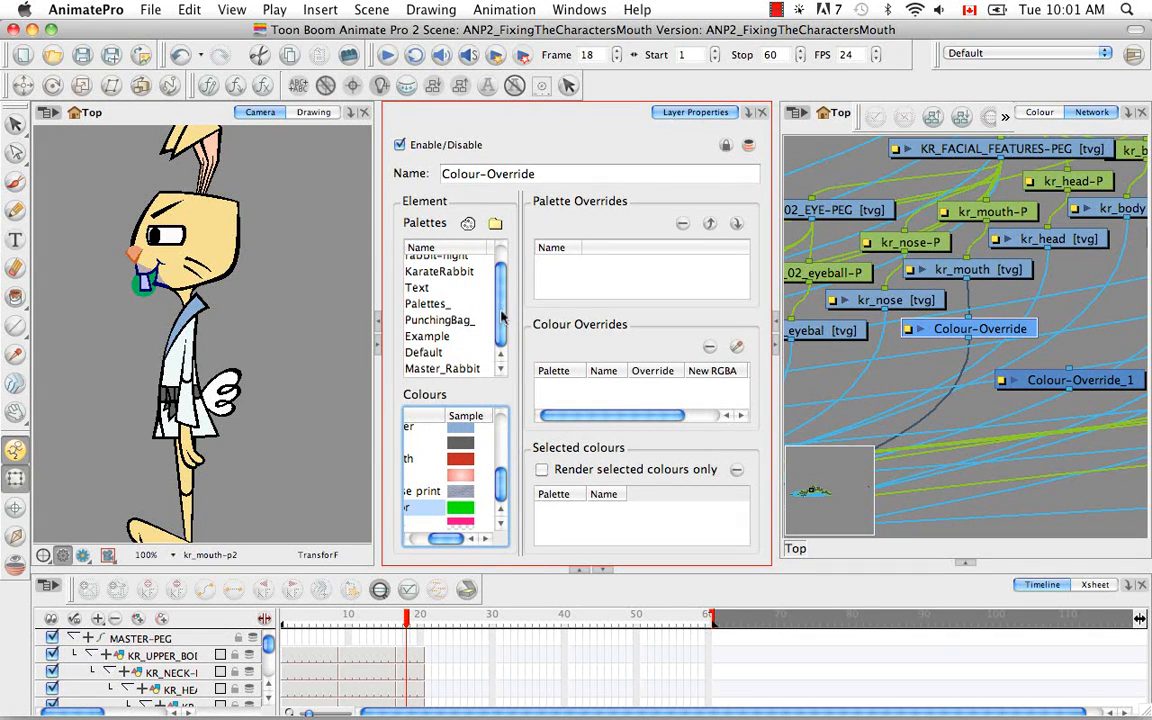
{"action": "scroll", "coordinate": [455, 260], "scroll_direction": "up", "scroll_amount": 2}
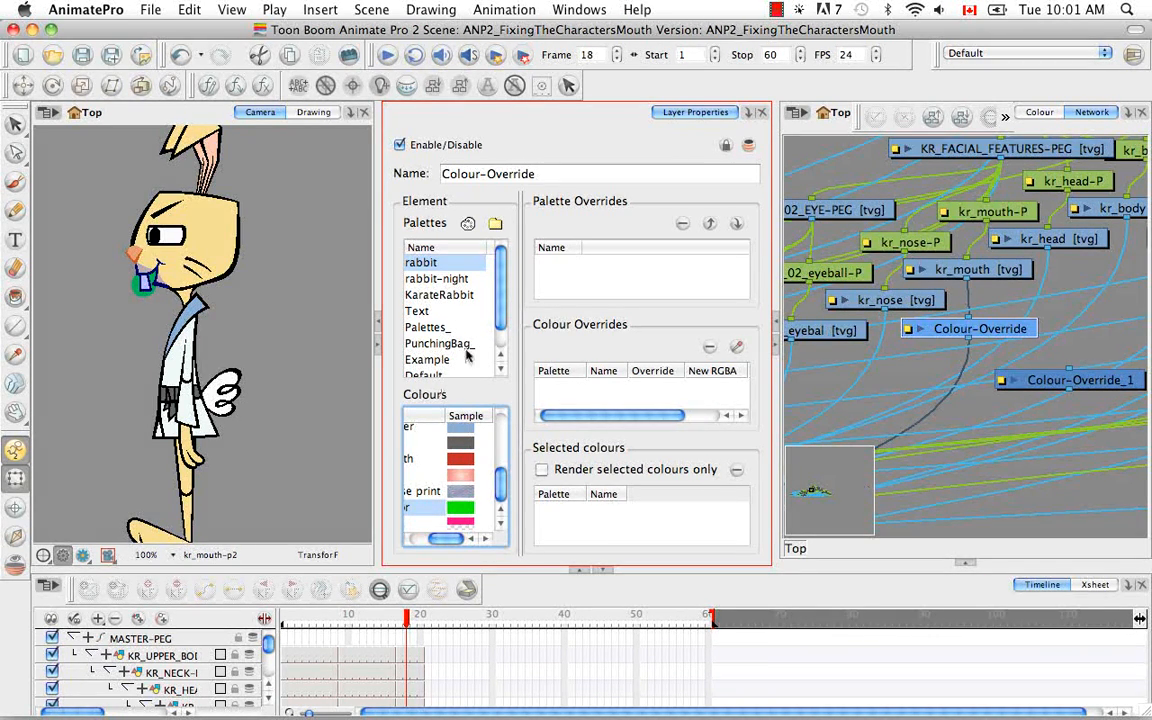
{"action": "scroll", "coordinate": [495, 320], "scroll_direction": "down", "scroll_amount": 2}
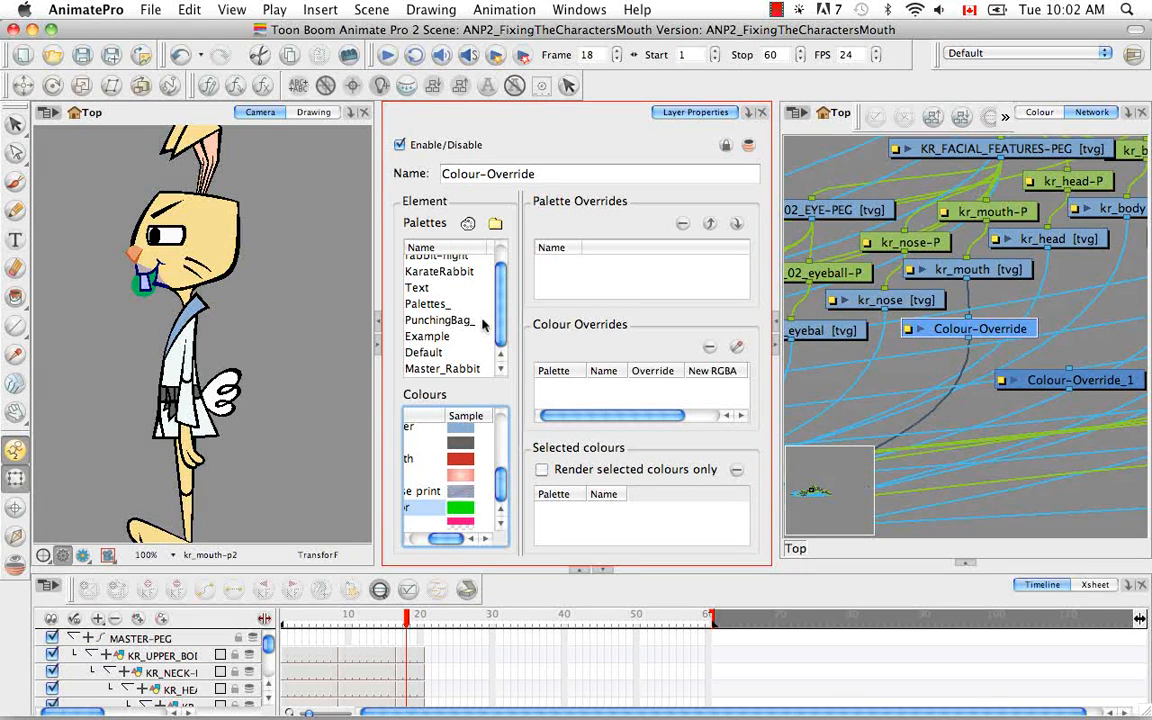
{"action": "scroll", "coordinate": [498, 320], "scroll_direction": "up", "scroll_amount": 2}
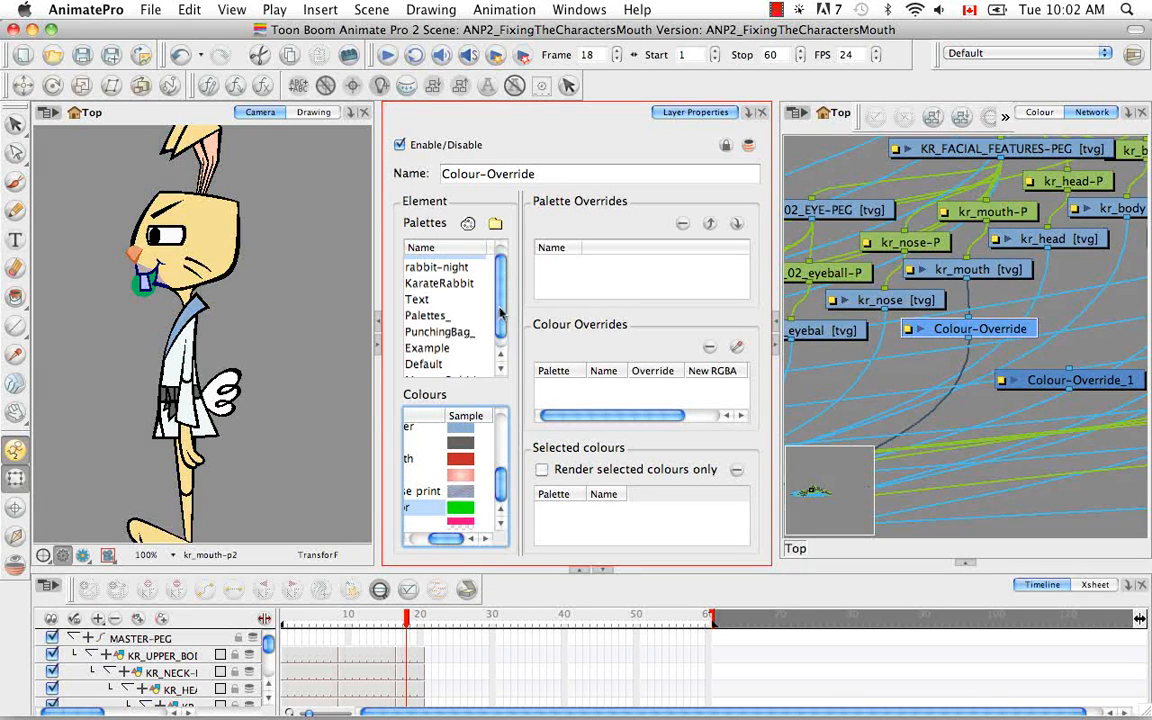
- Delete the Master_Rabbit palette from the scene palettes in the Colour view
{"action": "left_click", "coordinate": [1040, 113]}
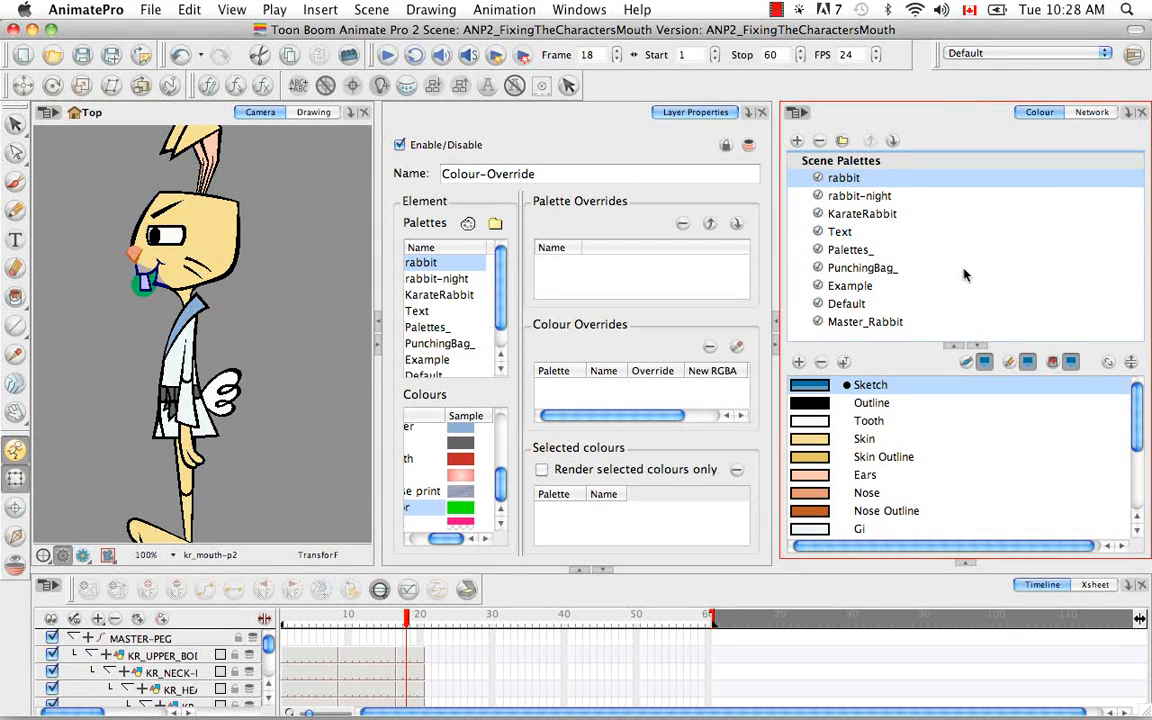
{"action": "left_click", "coordinate": [895, 322]}
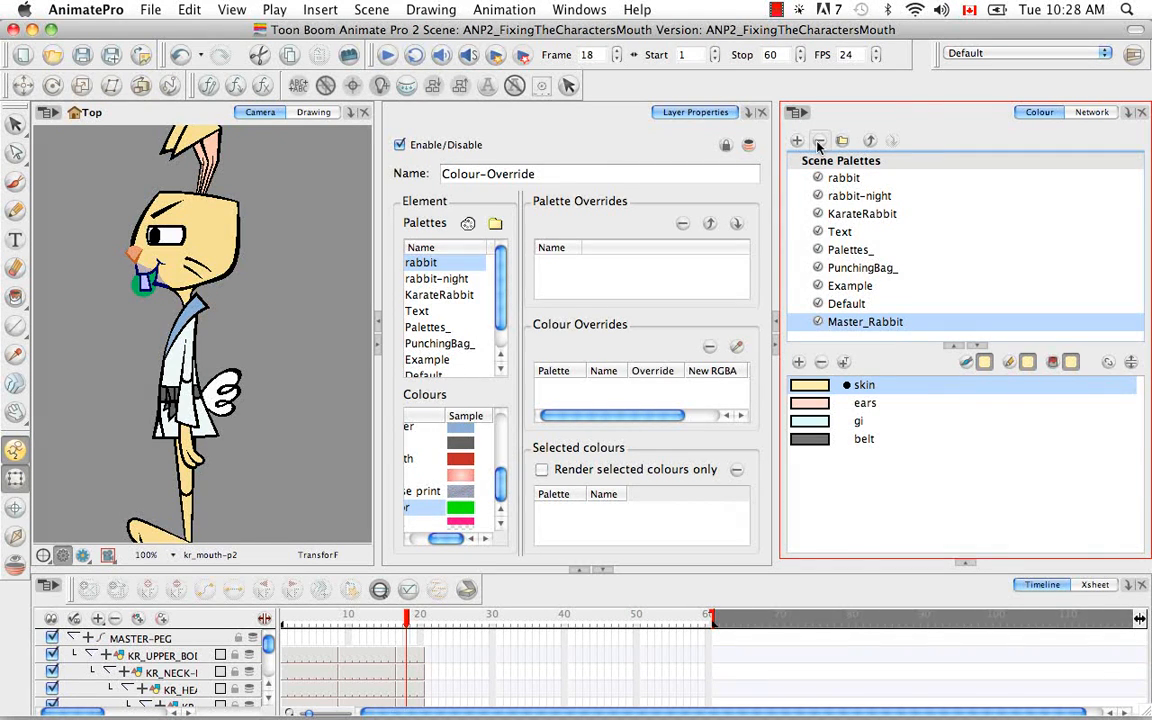
{"action": "left_click", "coordinate": [819, 142]}
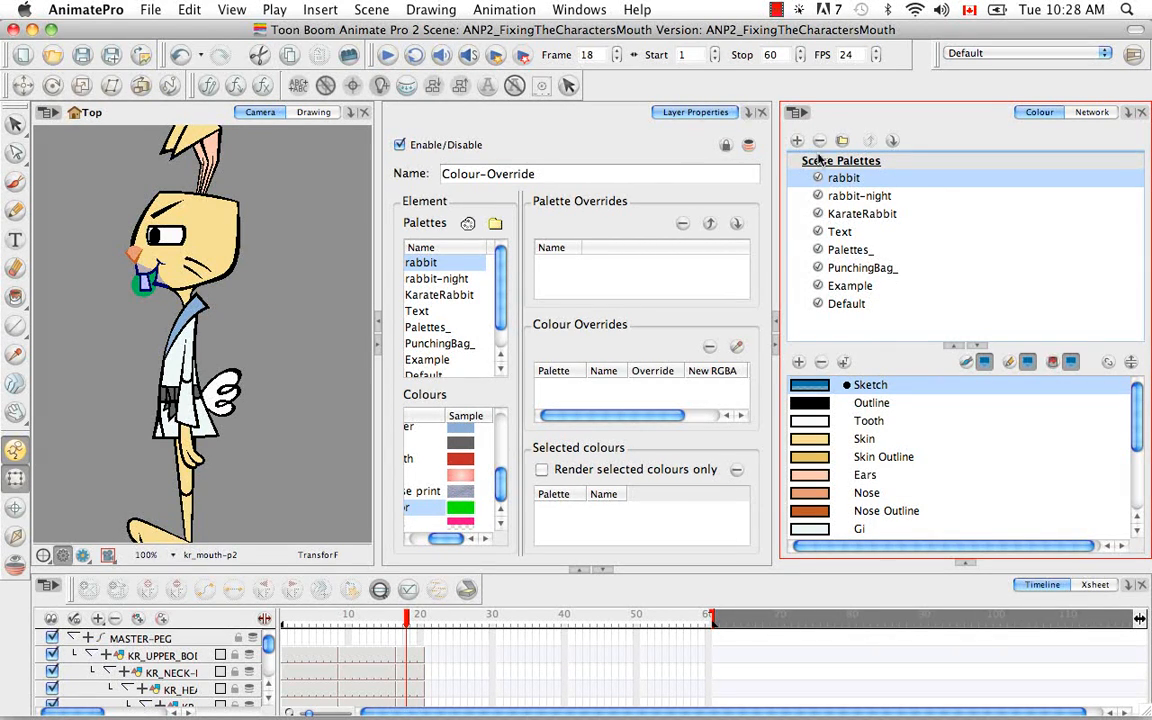
- Inspect the colours of the Example and Default palettes
{"action": "left_click", "coordinate": [862, 291]}
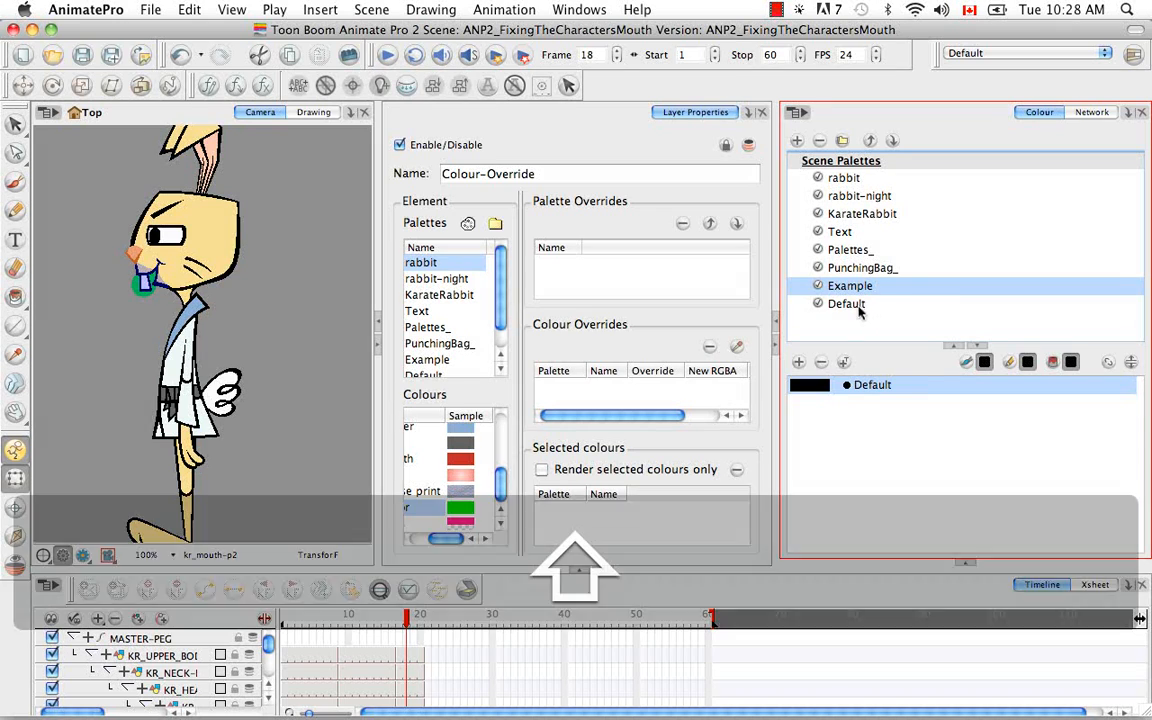
{"action": "left_click", "coordinate": [842, 303]}
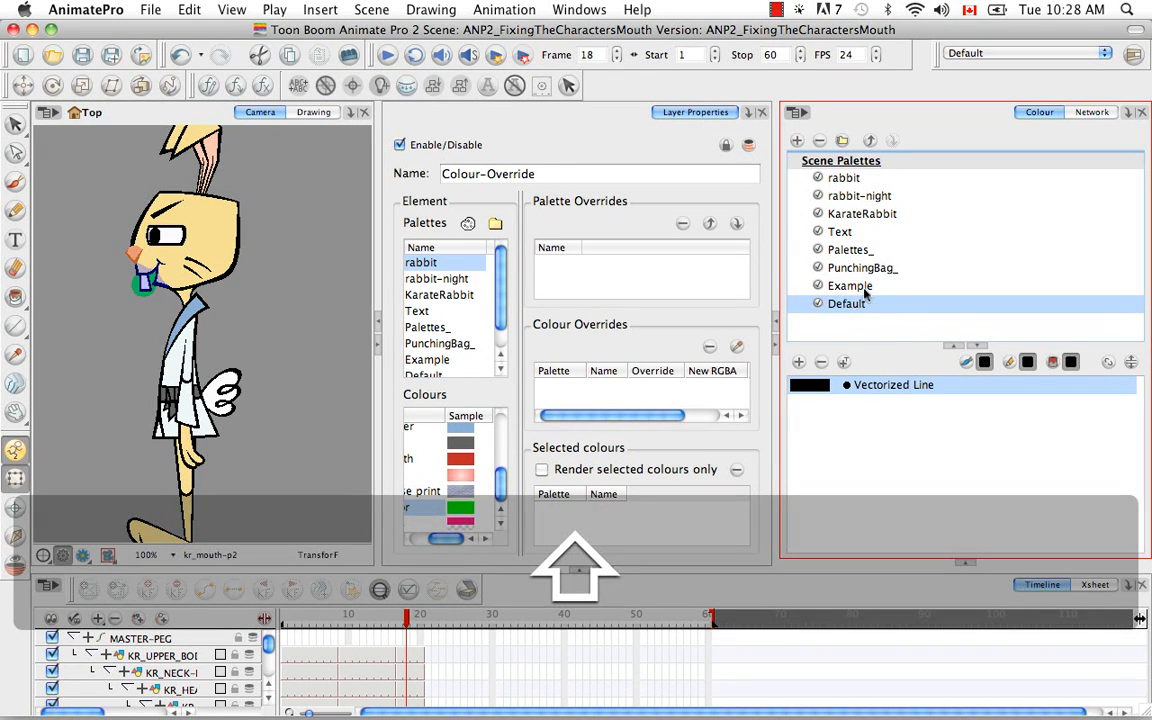
{"action": "left_click", "coordinate": [828, 286]}
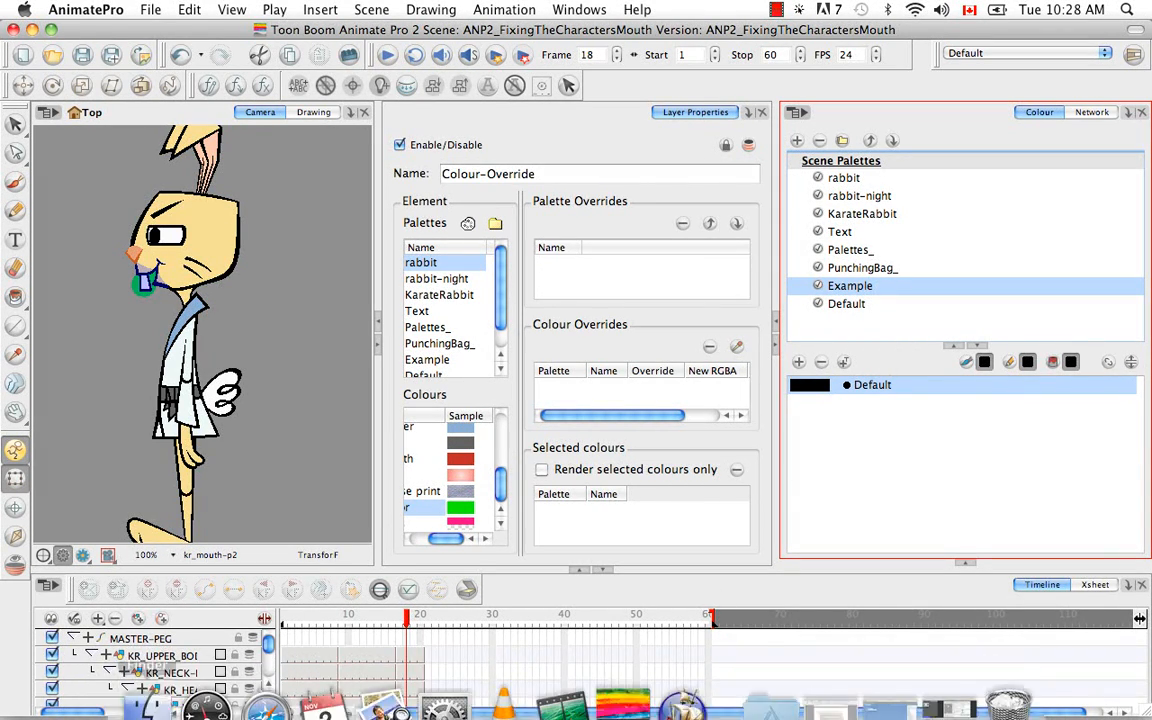
- Switch to Finder and open Animation > Pack09 > ANP2_FixingTheCharactersMouth > palette-library
{"action": "left_click", "coordinate": [142, 676]}
{"action": "left_click", "coordinate": [290, 163]}
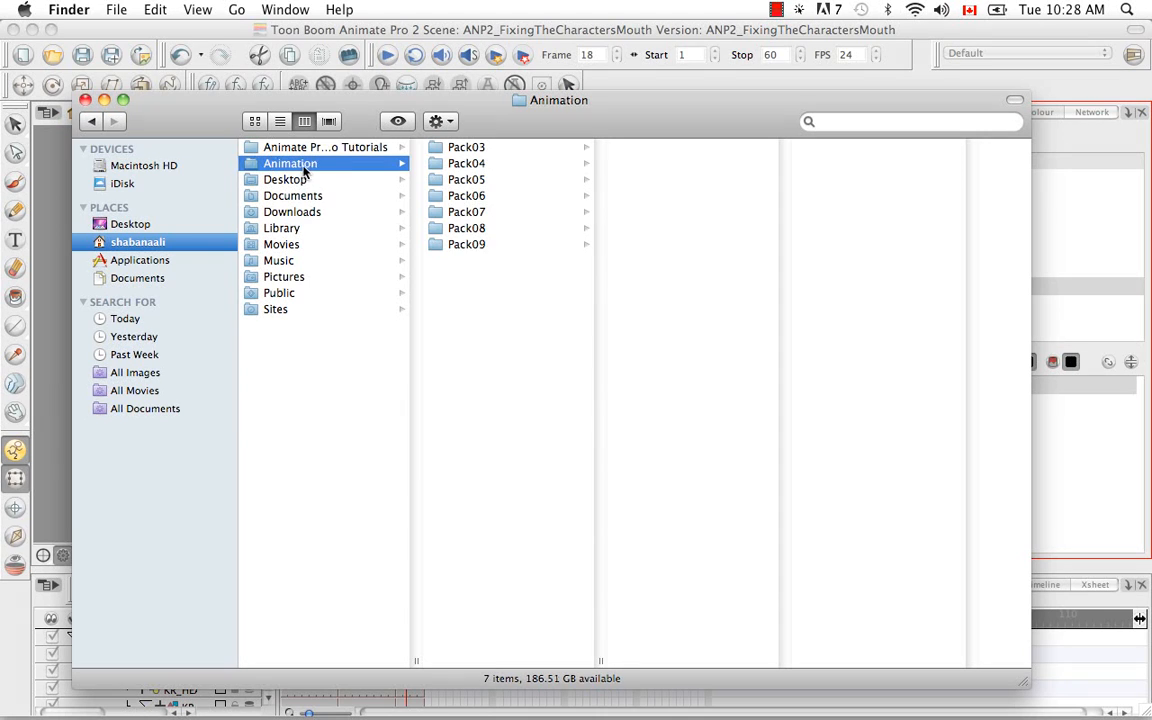
{"action": "left_click", "coordinate": [468, 244]}
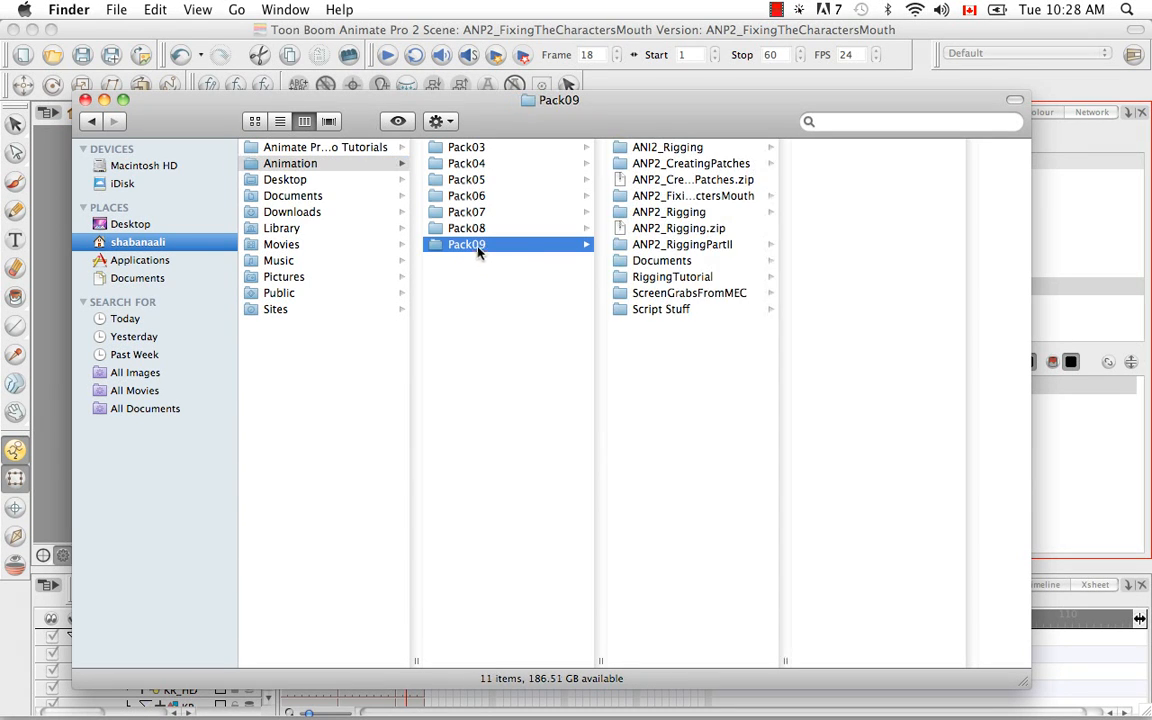
{"action": "left_click", "coordinate": [690, 199]}
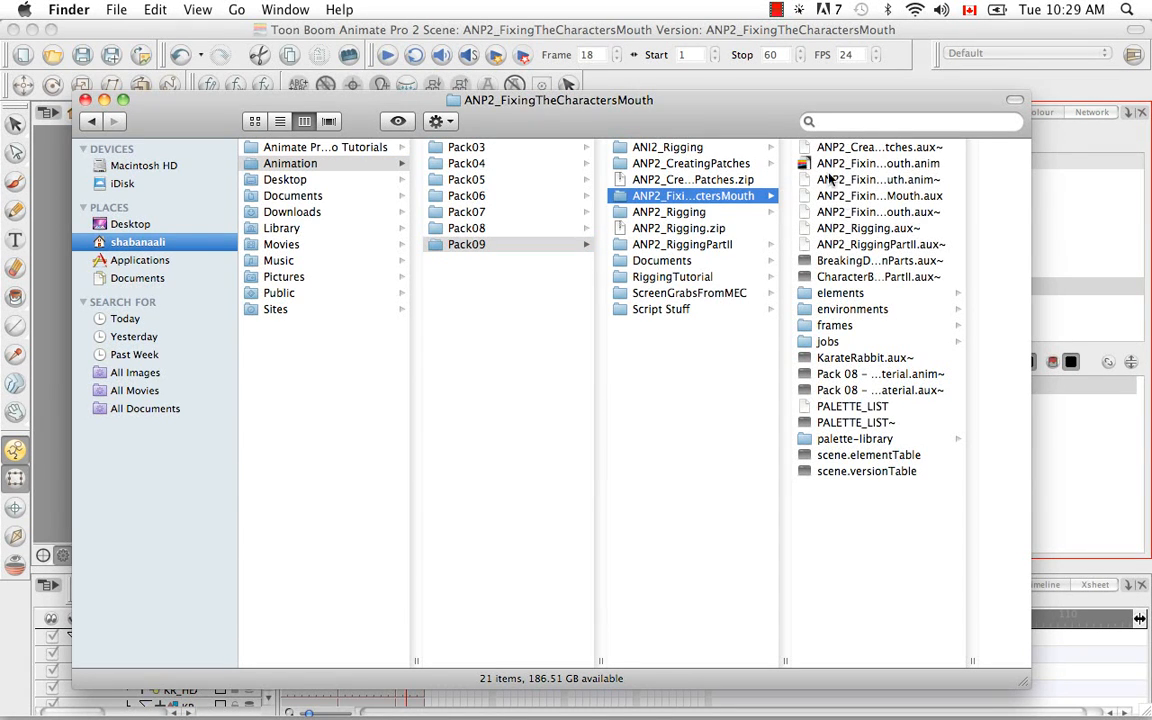
{"action": "left_click", "coordinate": [862, 438]}
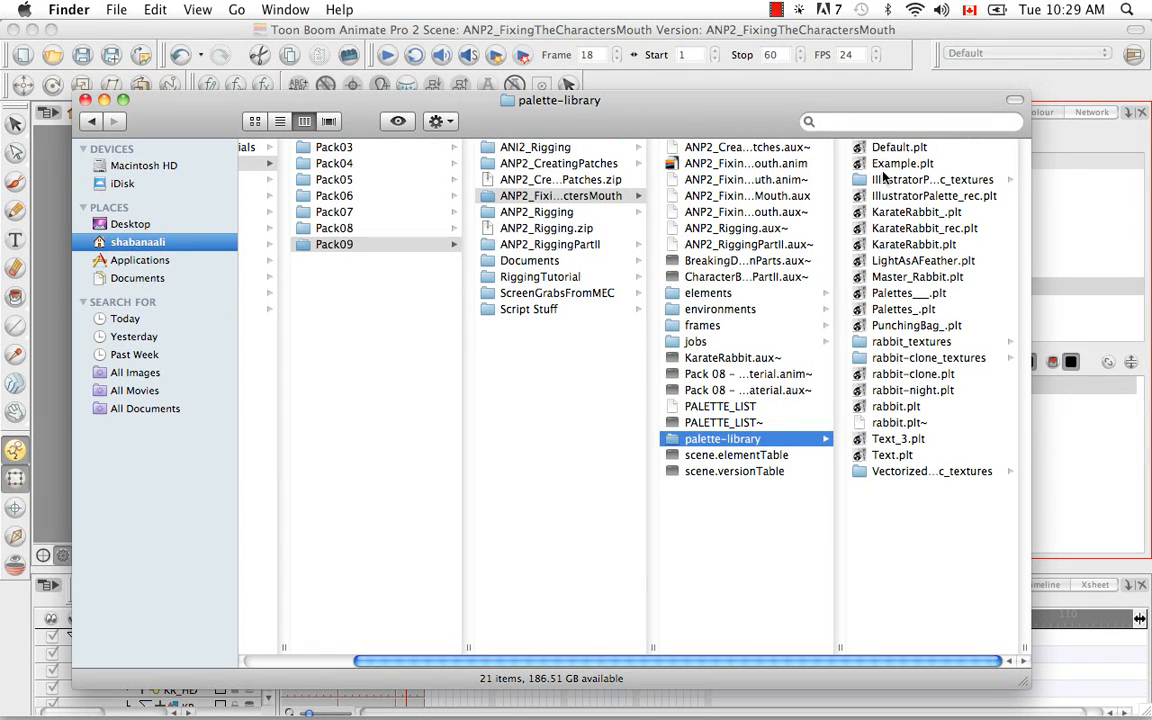
- Delete the Master_Rabbit.plt file from the palette-library folder and close the Finder window
{"action": "left_click", "coordinate": [955, 278]}
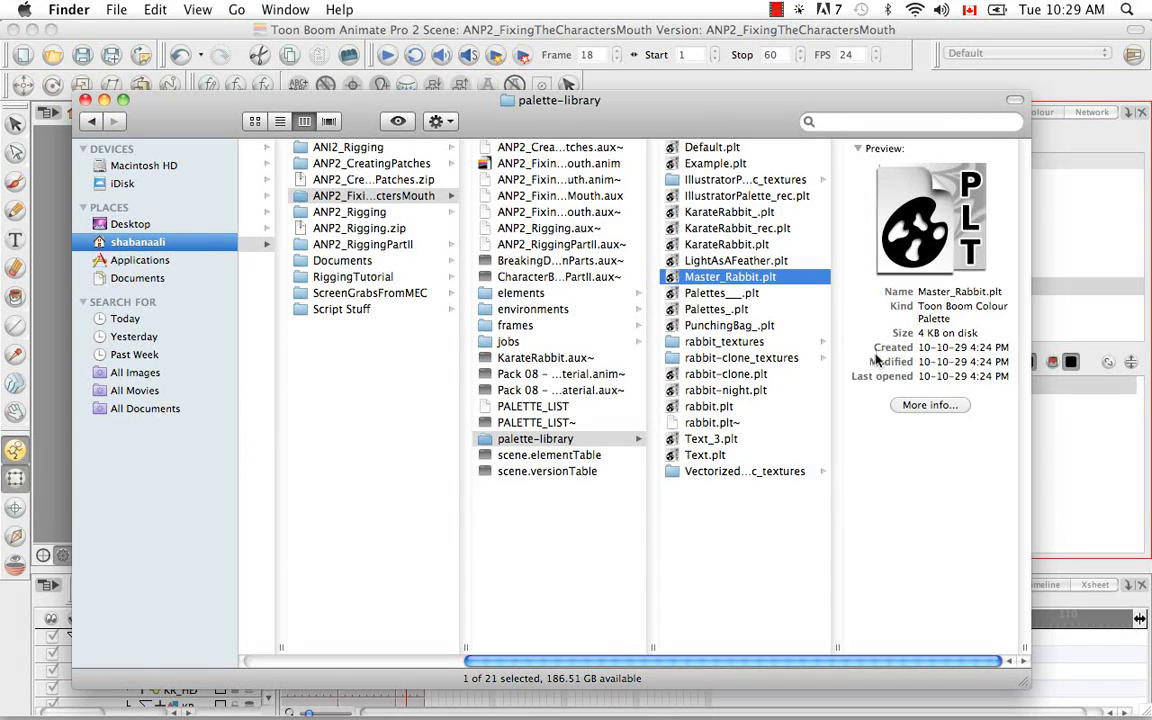
{"action": "left_click_drag", "start_coordinate": [671, 282], "coordinate": [1040, 672]}
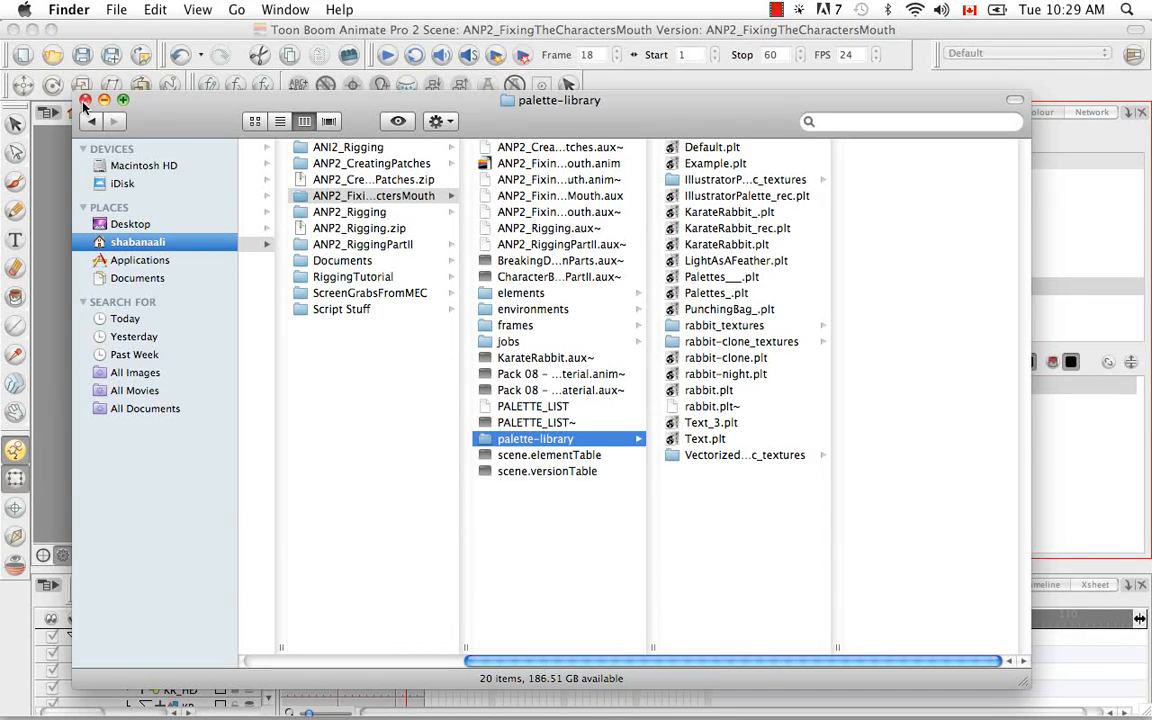
{"action": "left_click", "coordinate": [85, 101]}
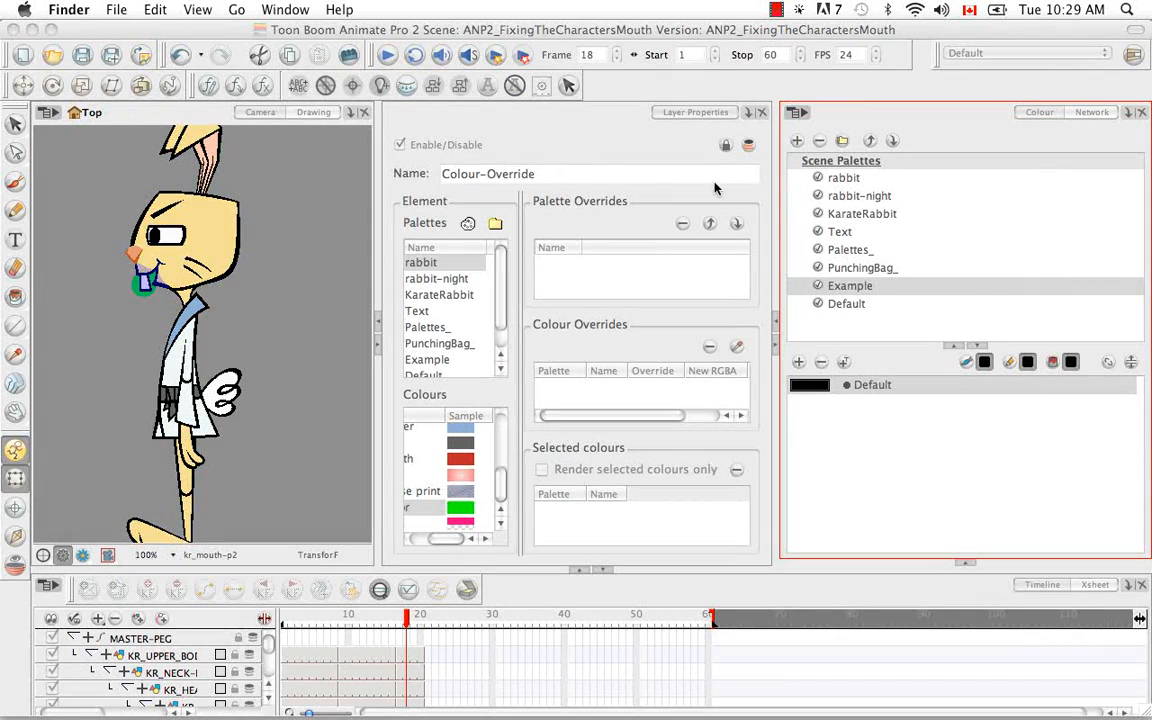
- Remove all unused palettes from the scene list, also deleting their palette files
{"action": "left_click", "coordinate": [909, 325]}
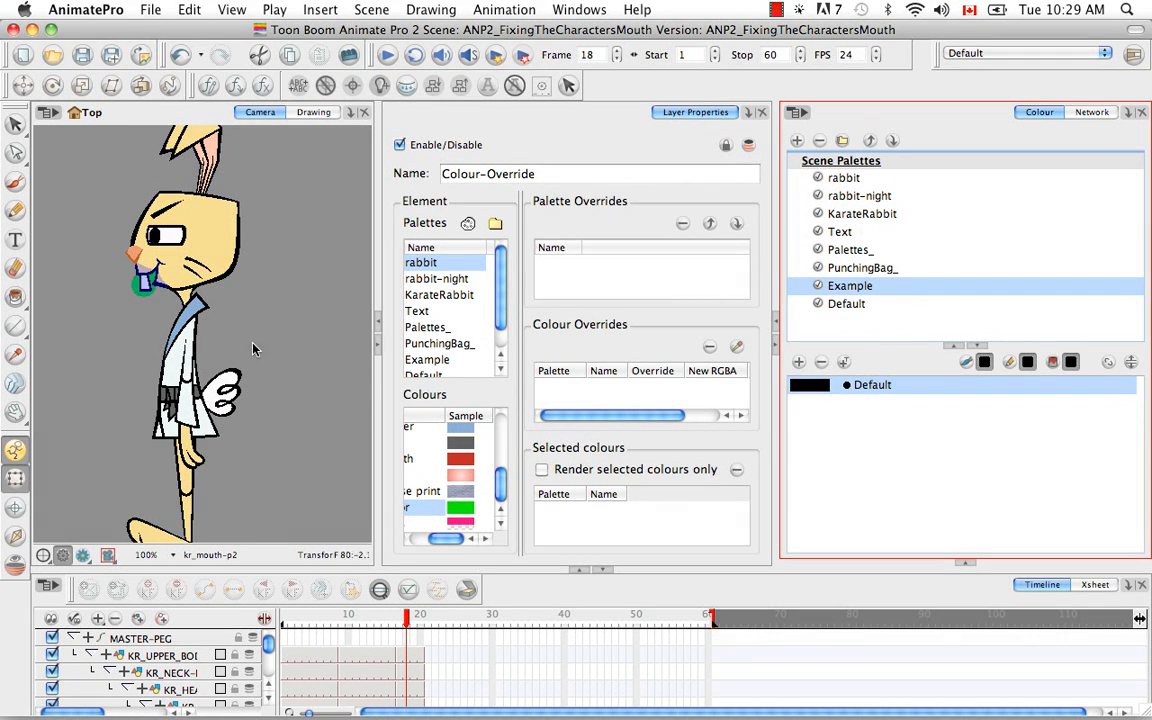
{"action": "left_click", "coordinate": [150, 10]}
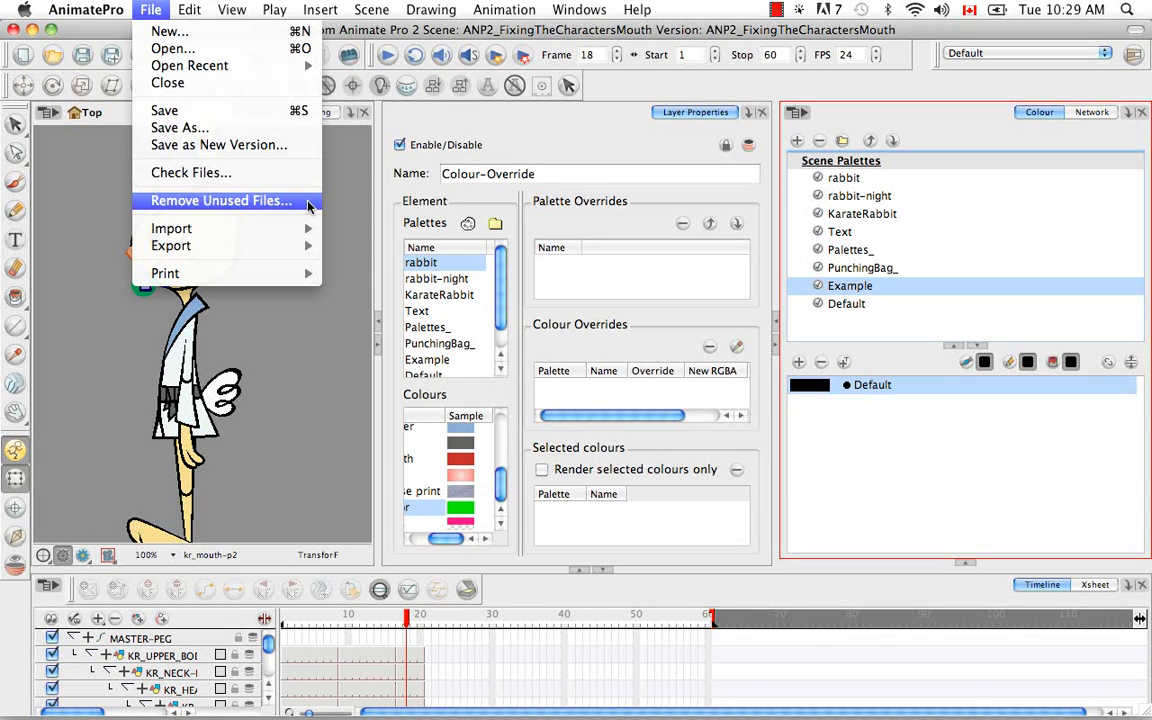
{"action": "left_click", "coordinate": [309, 204]}
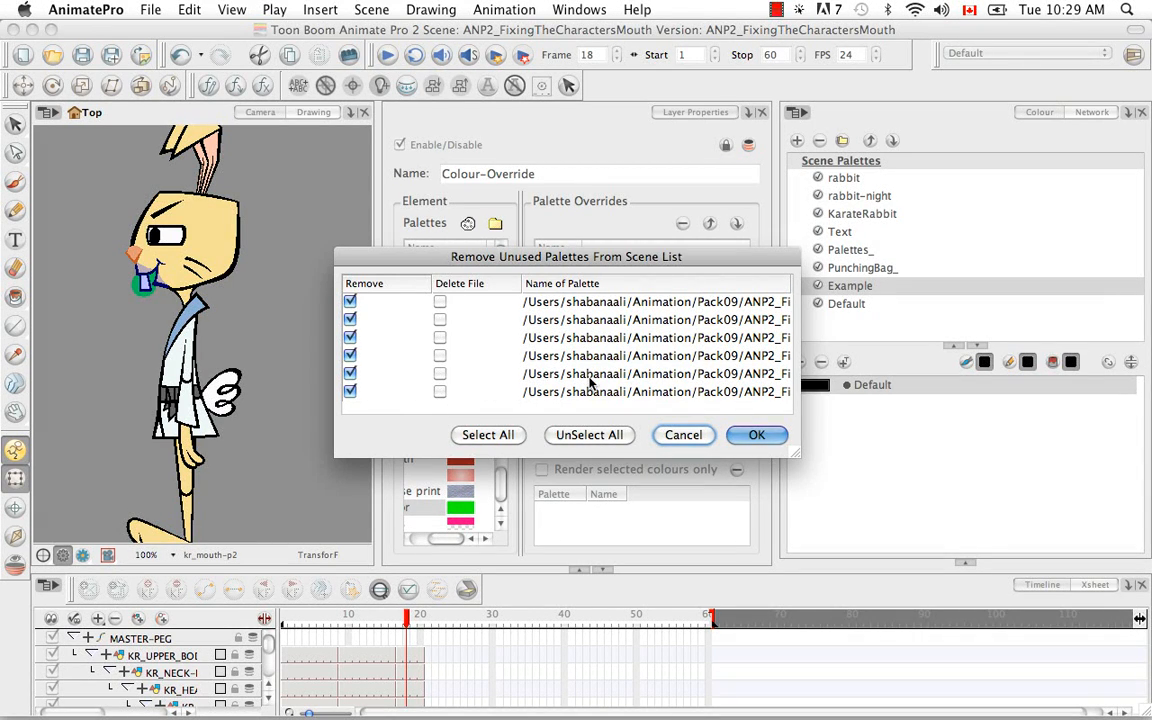
{"action": "left_click", "coordinate": [493, 437]}
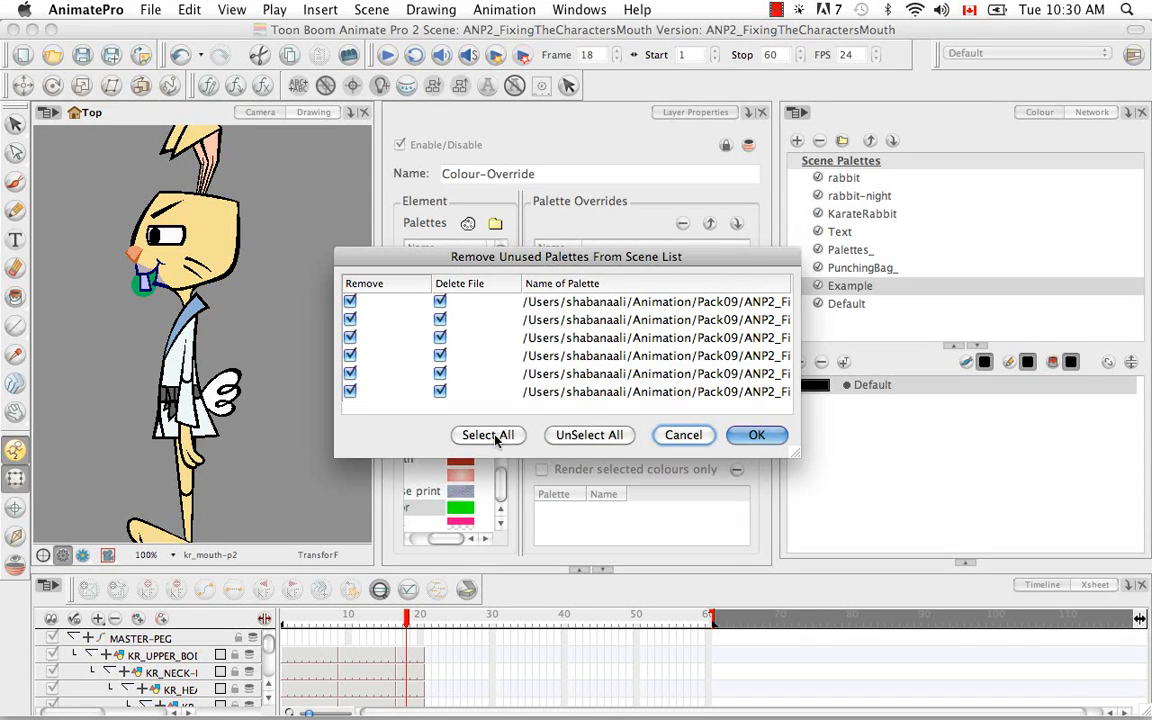
{"action": "left_click_drag", "start_coordinate": [800, 457], "coordinate": [1040, 457]}
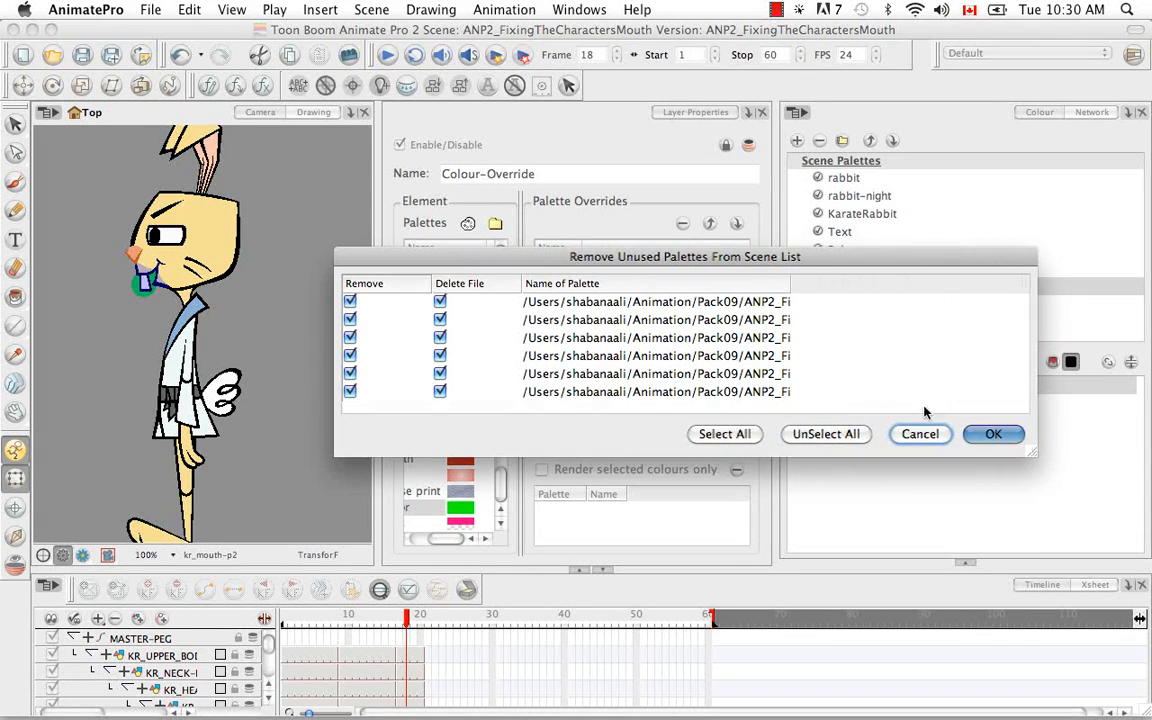
{"action": "left_click_drag", "start_coordinate": [790, 283], "coordinate": [1013, 302]}
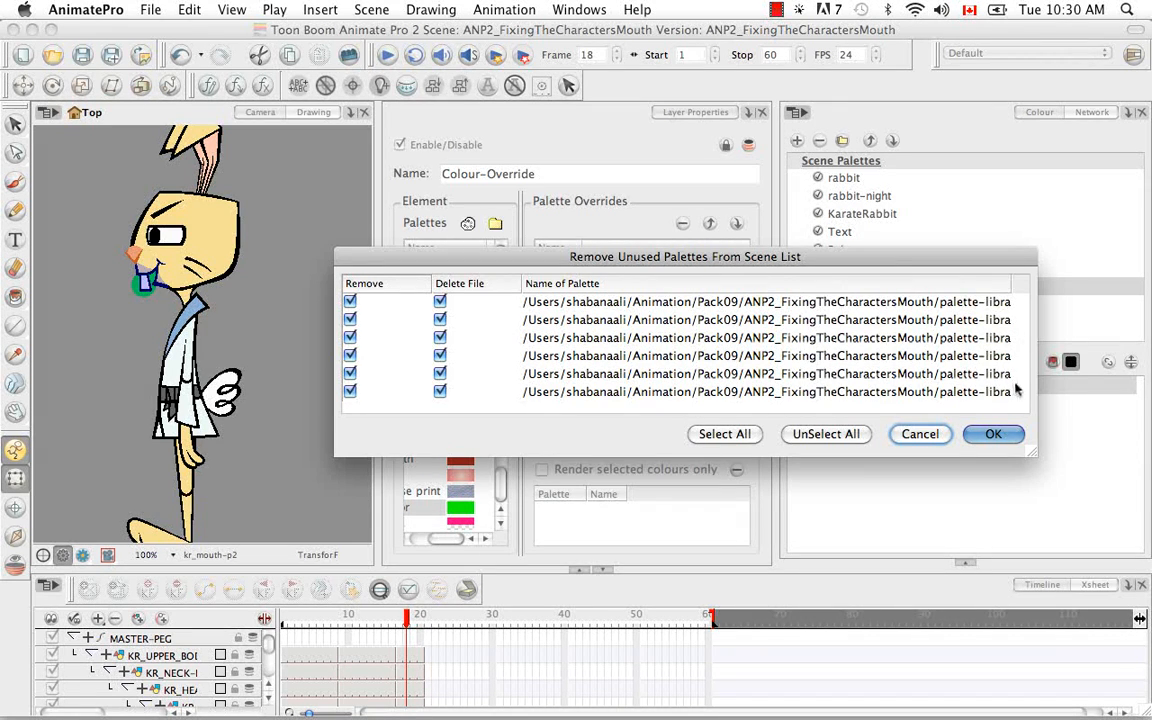
{"action": "left_click_drag", "start_coordinate": [1030, 455], "coordinate": [1103, 474]}
{"action": "left_click_drag", "start_coordinate": [769, 286], "coordinate": [1043, 290]}
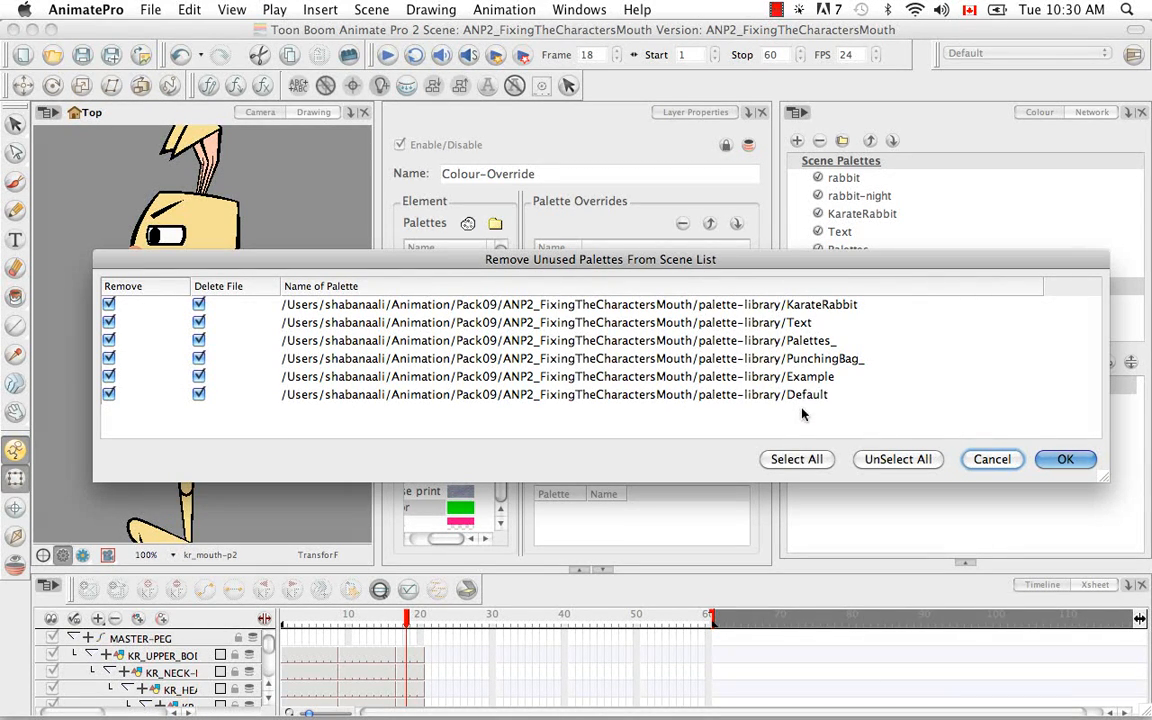
{"action": "left_click", "coordinate": [1060, 459]}
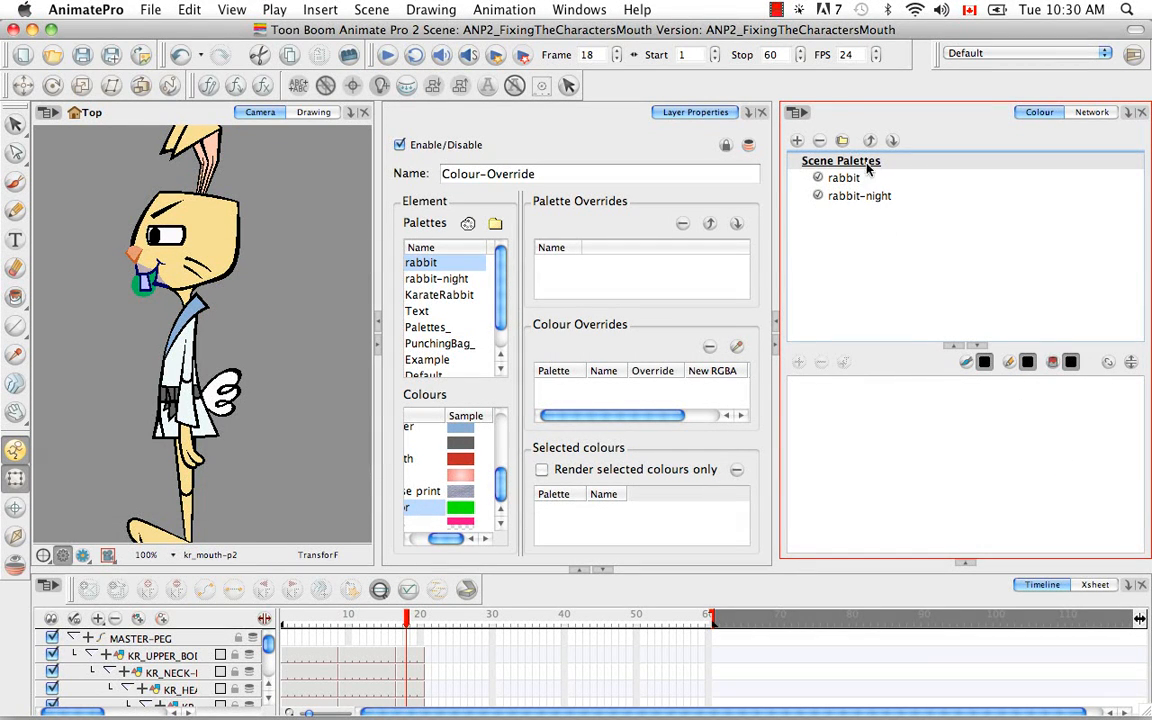
- Inspect the colours of the rabbit and rabbit-night scene palettes
{"action": "left_click", "coordinate": [839, 181]}
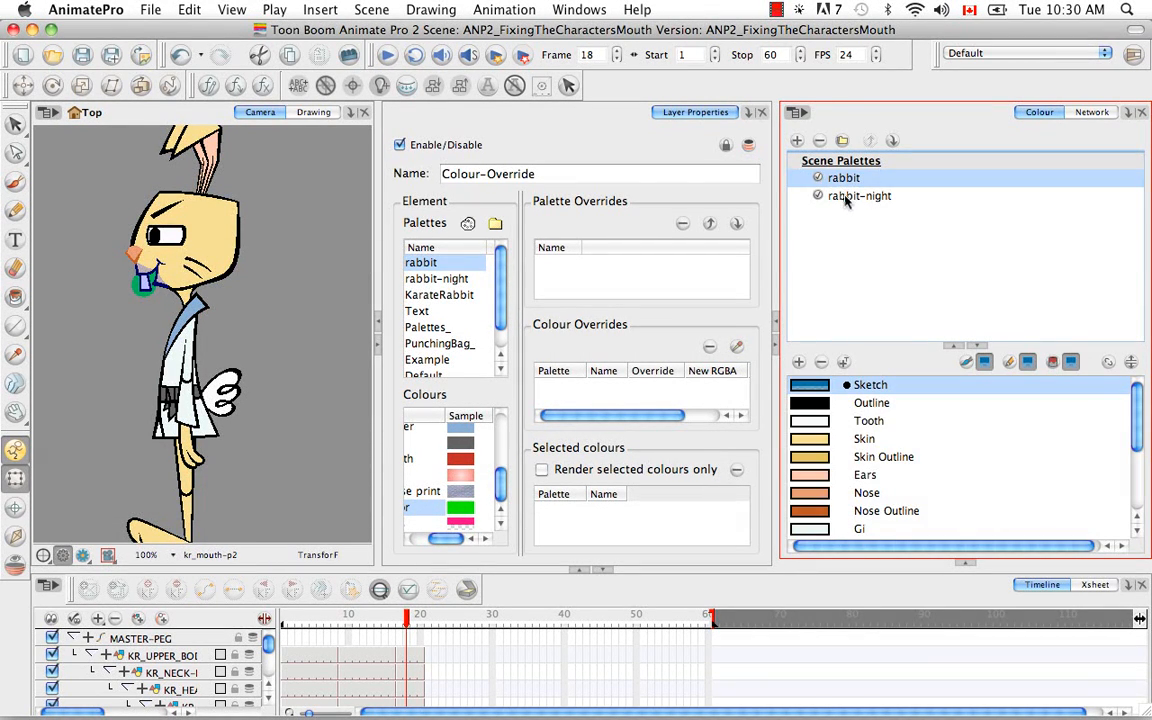
{"action": "left_click", "coordinate": [845, 196]}
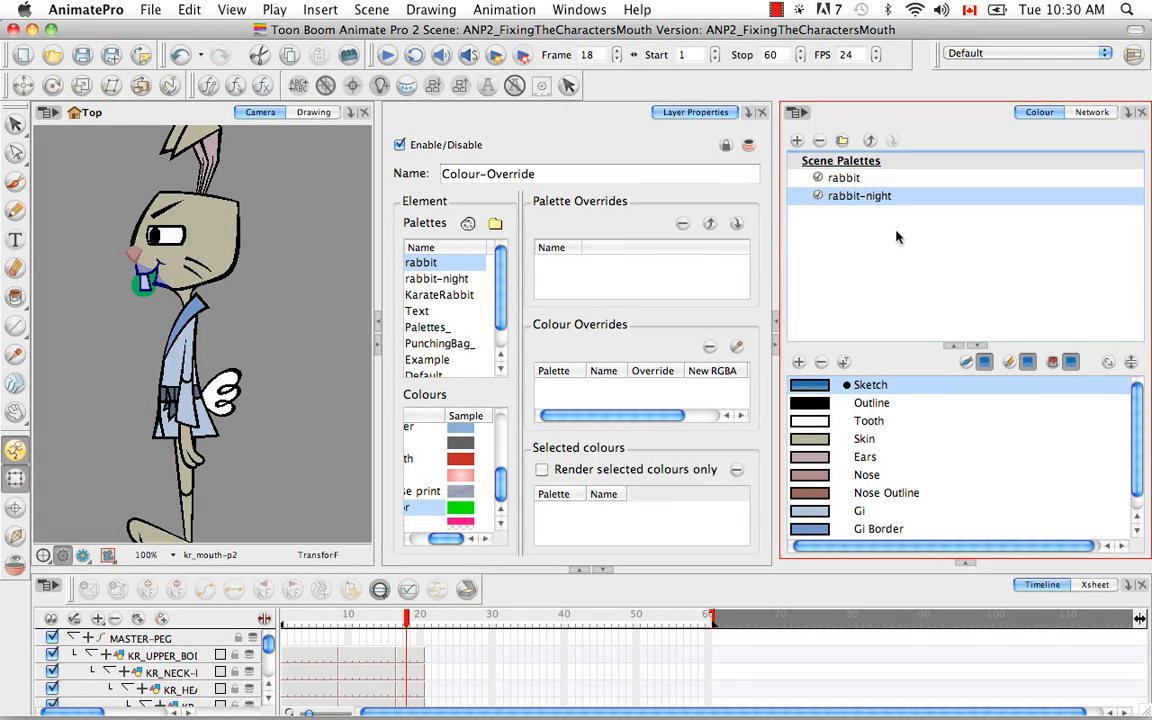
{"action": "left_click", "coordinate": [843, 178]}
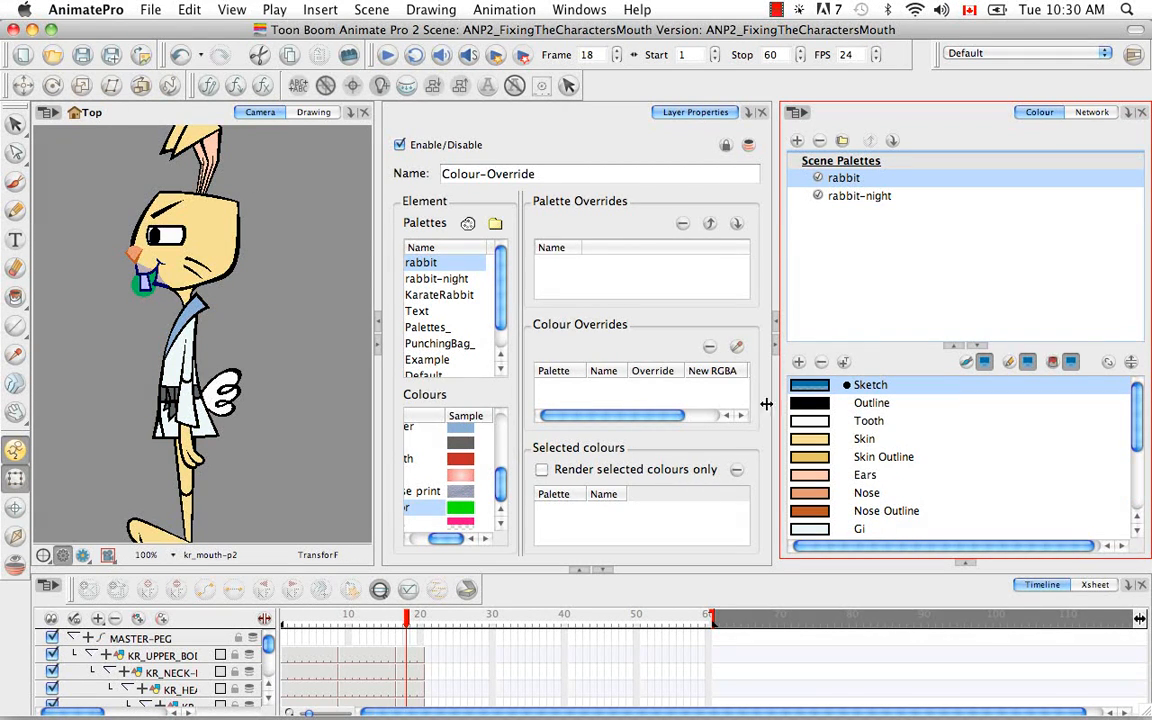
- Refresh the Colour-Override's palette list by closing and reopening the Layer Properties view beside a Library tab
{"action": "scroll", "coordinate": [450, 300], "scroll_direction": "down", "scroll_amount": 1}
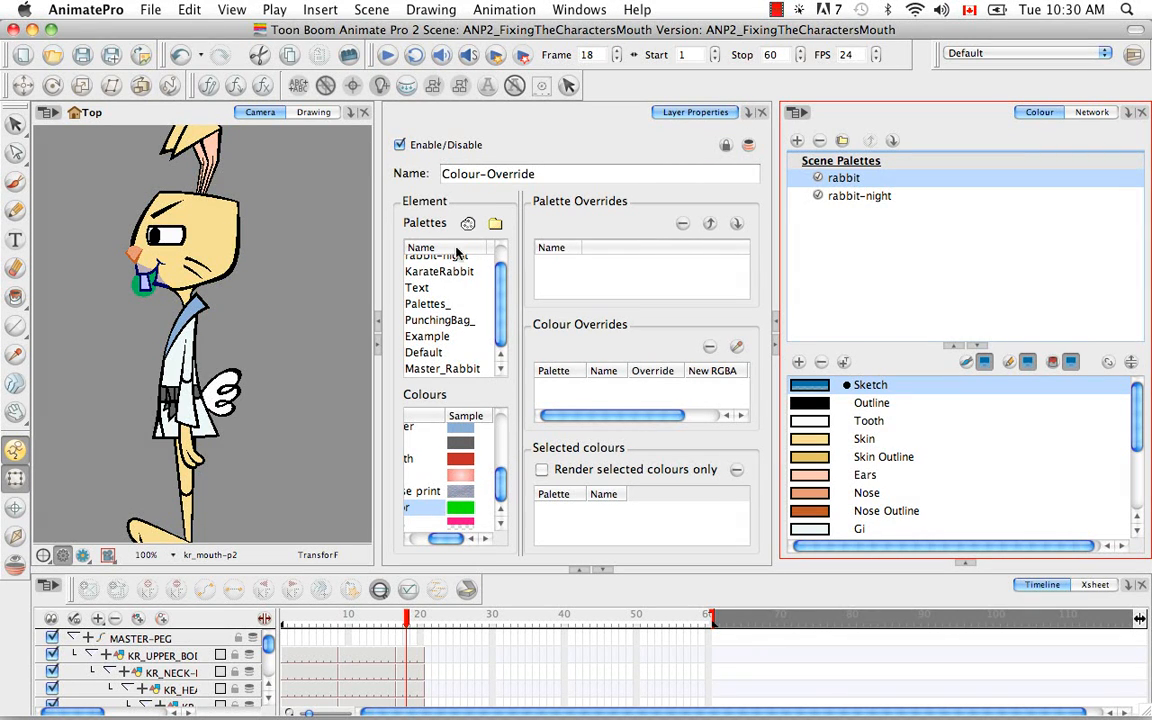
{"action": "left_click", "coordinate": [747, 114]}
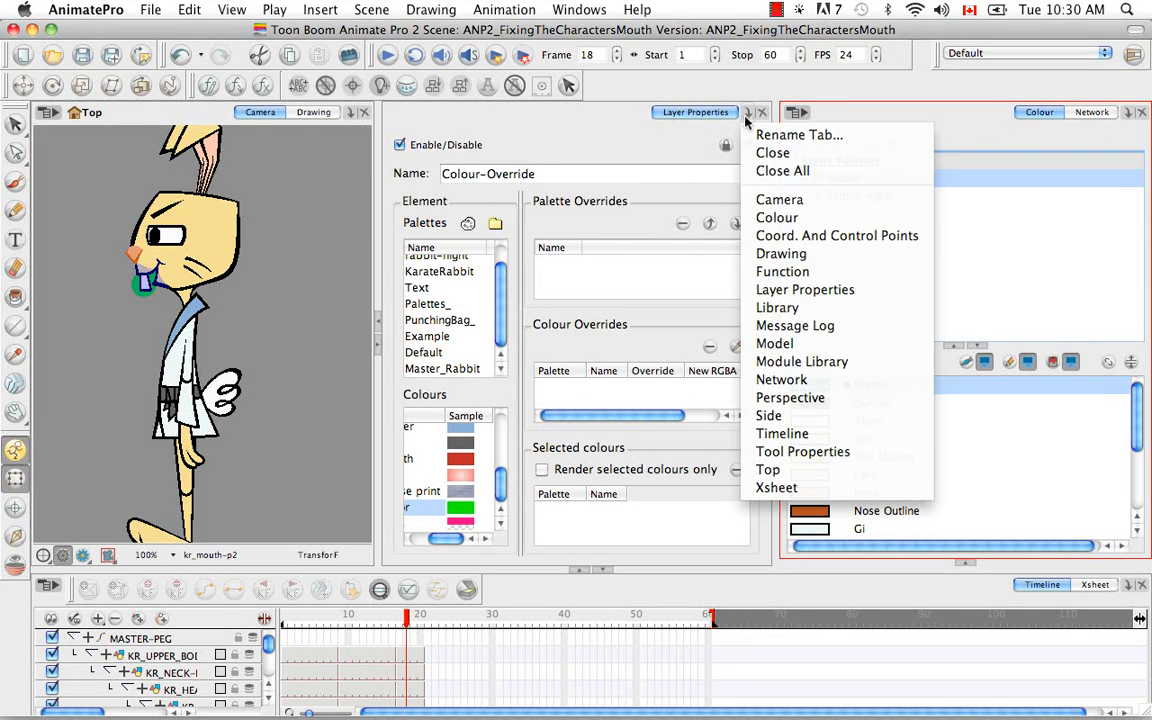
{"action": "left_click", "coordinate": [778, 307]}
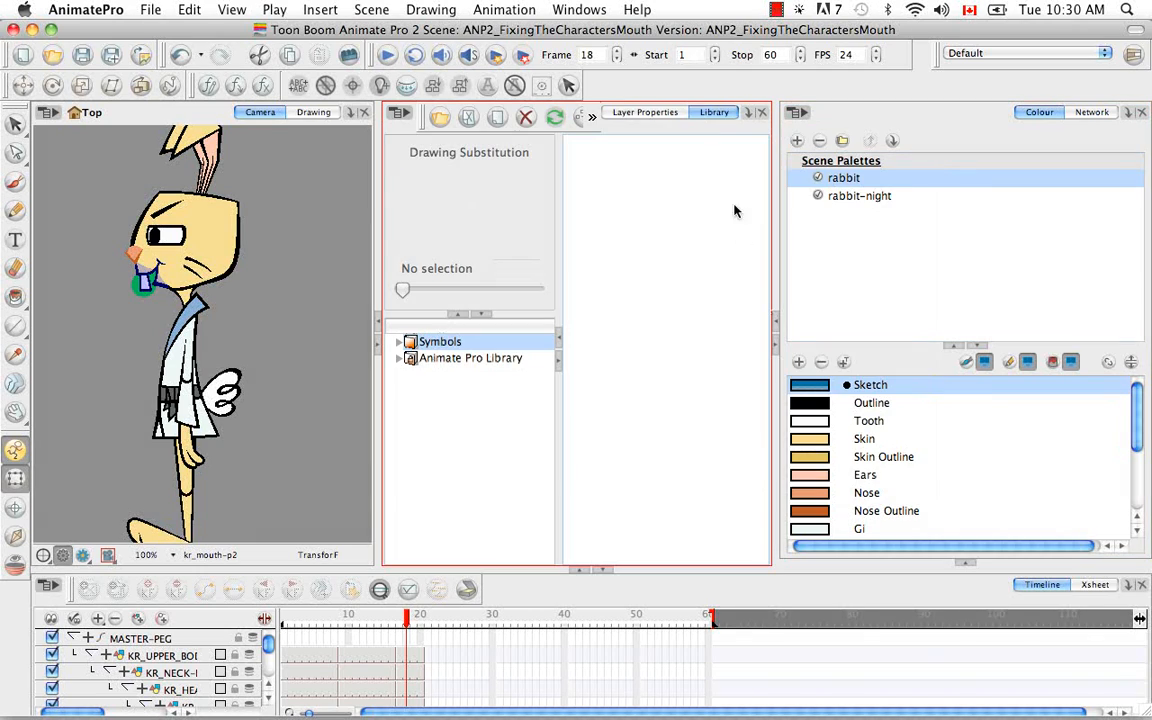
{"action": "left_click", "coordinate": [606, 111]}
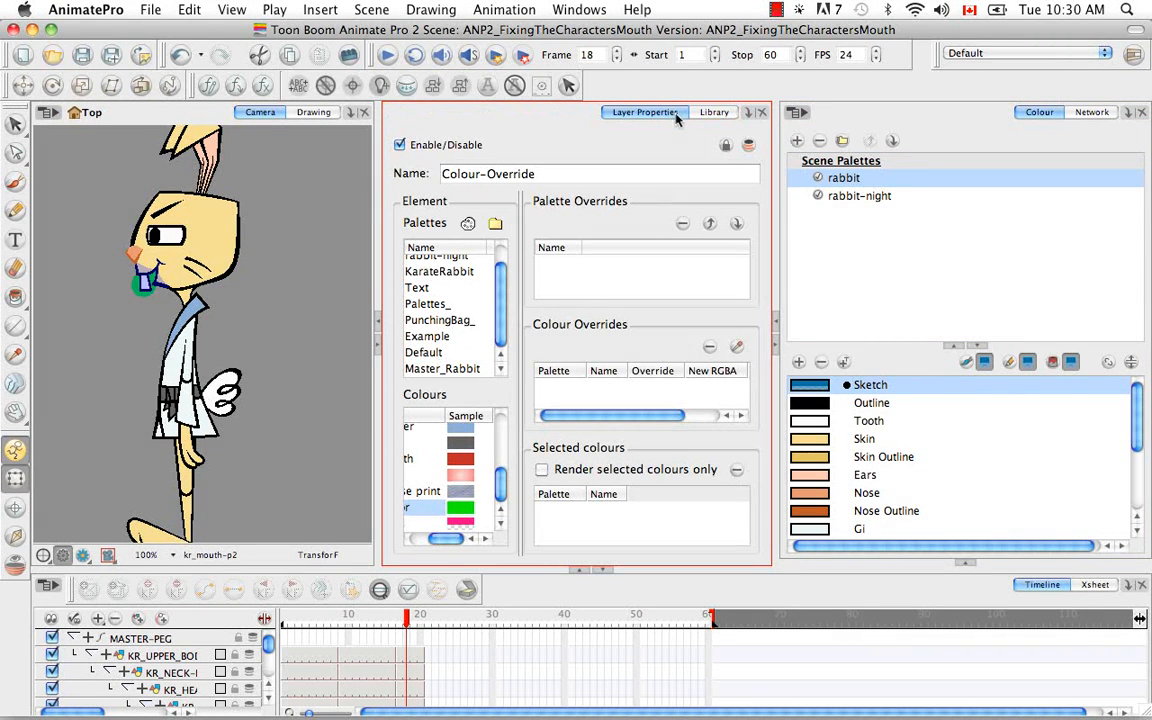
{"action": "left_click", "coordinate": [763, 116]}
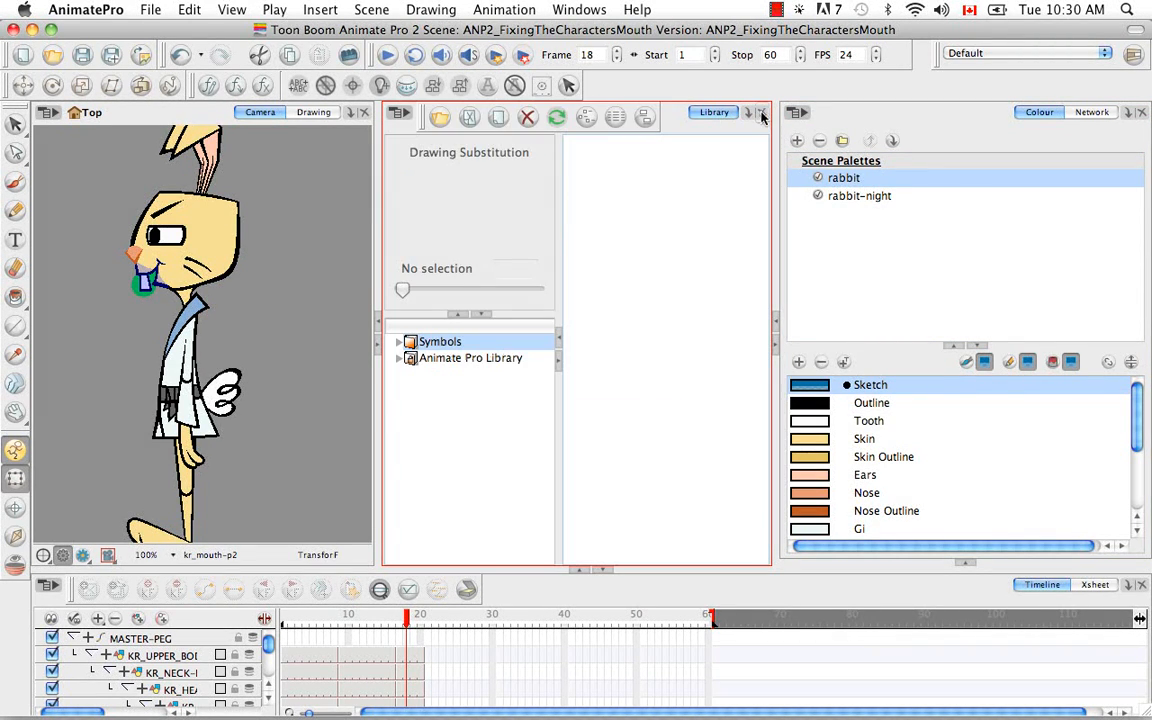
{"action": "left_click", "coordinate": [747, 113]}
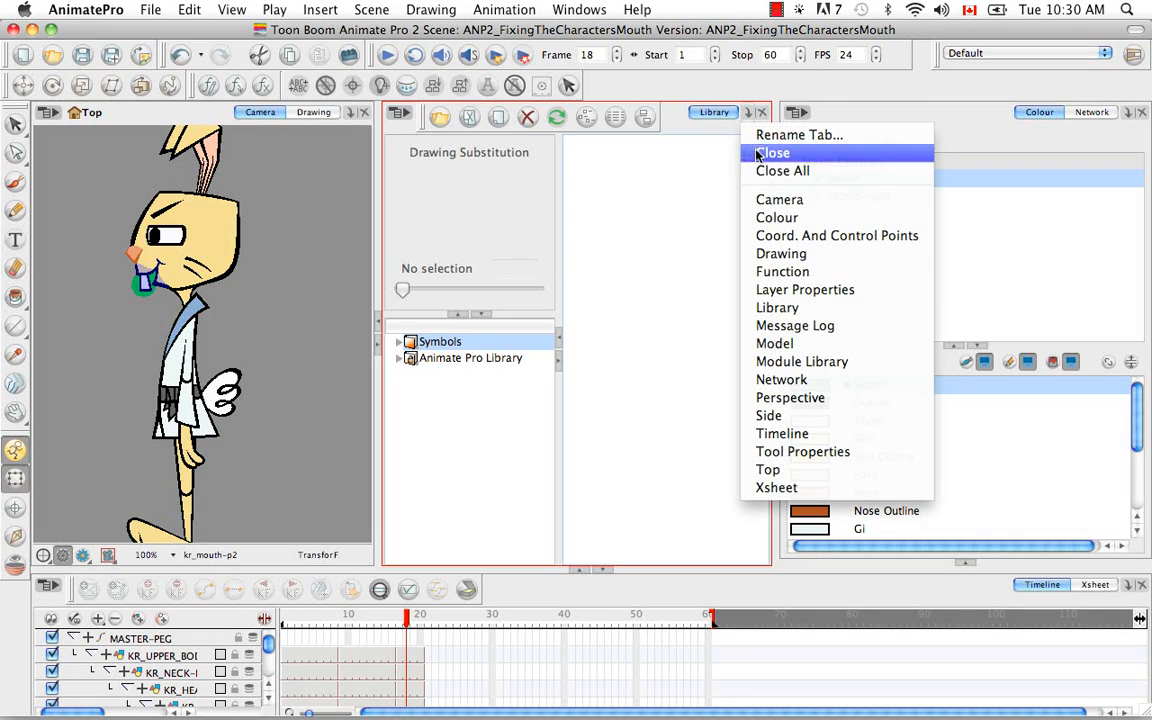
{"action": "left_click", "coordinate": [792, 289]}
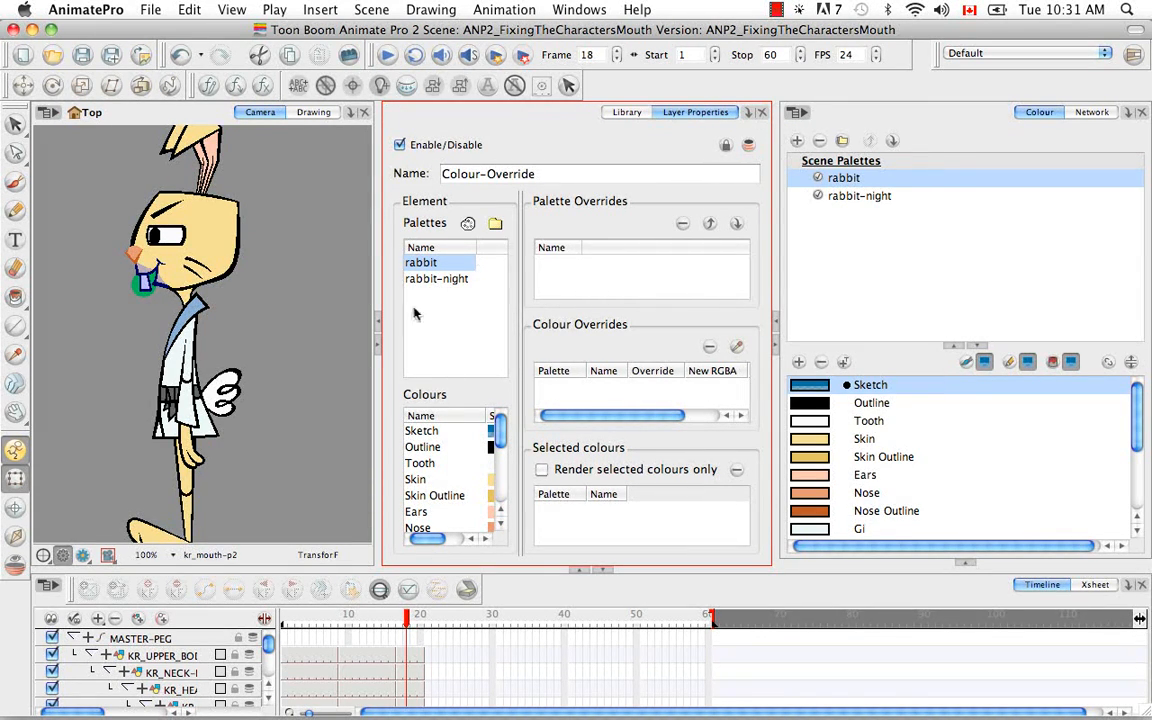
- Add the rabbit palette's indicator colour to the Colour-Override's colour overrides and set it to Colour not visible
{"action": "left_click", "coordinate": [436, 283]}
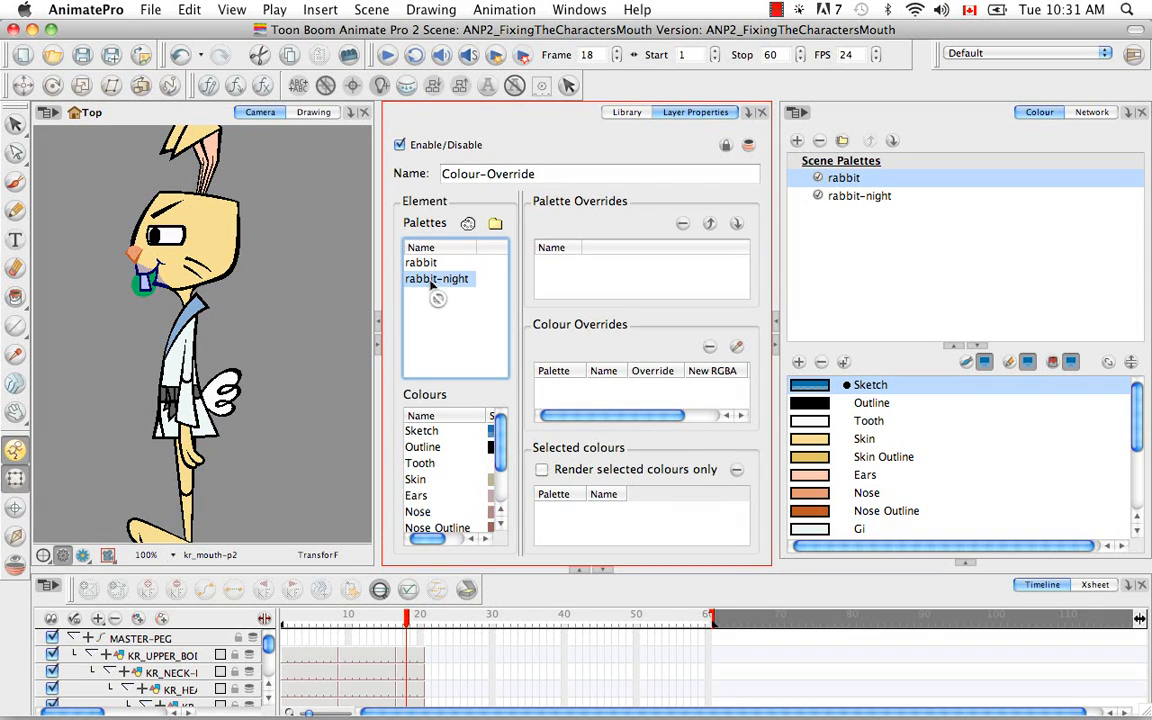
{"action": "left_click", "coordinate": [422, 263]}
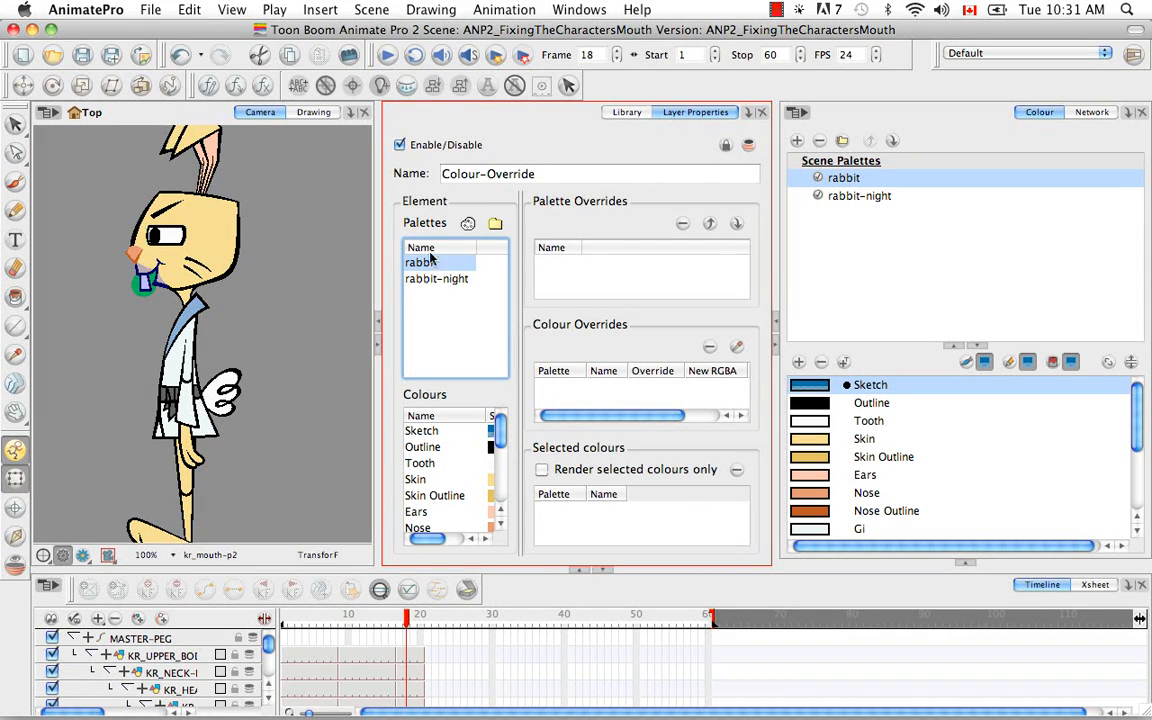
{"action": "left_click_drag", "start_coordinate": [502, 432], "coordinate": [503, 486]}
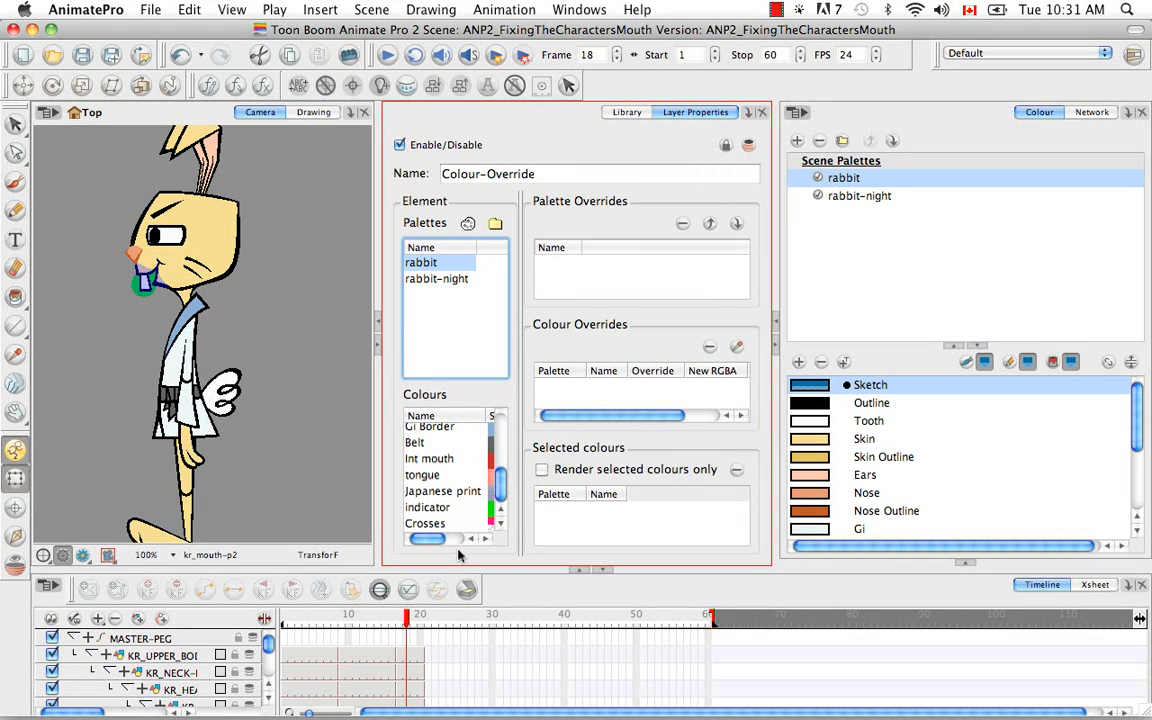
{"action": "left_click_drag", "start_coordinate": [437, 537], "coordinate": [453, 537]}
{"action": "left_click", "coordinate": [471, 510]}
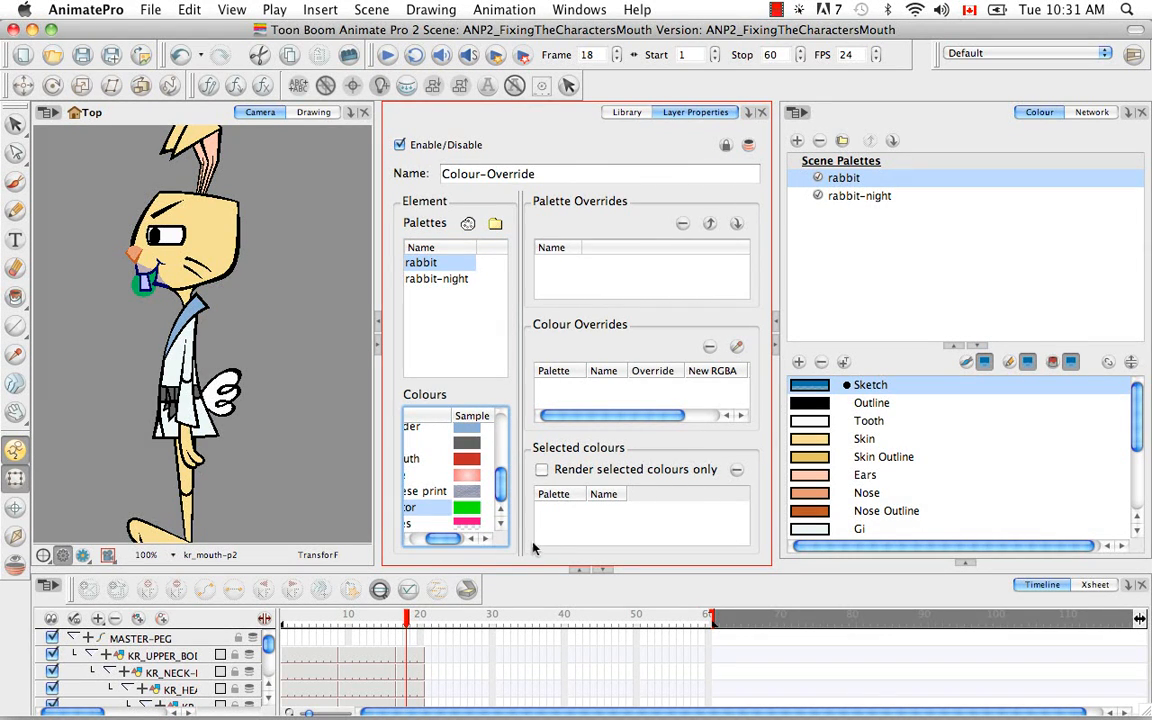
{"action": "left_click", "coordinate": [1090, 112]}
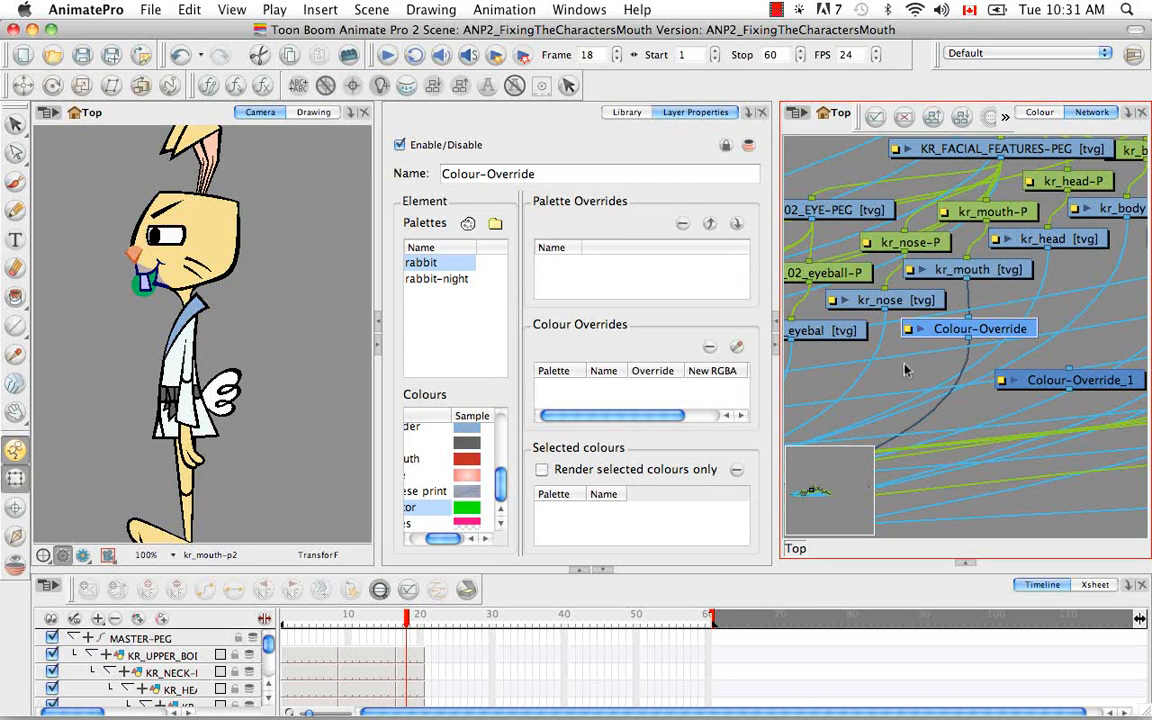
{"action": "left_click", "coordinate": [464, 513]}
{"action": "left_click_drag", "start_coordinate": [464, 513], "coordinate": [578, 398]}
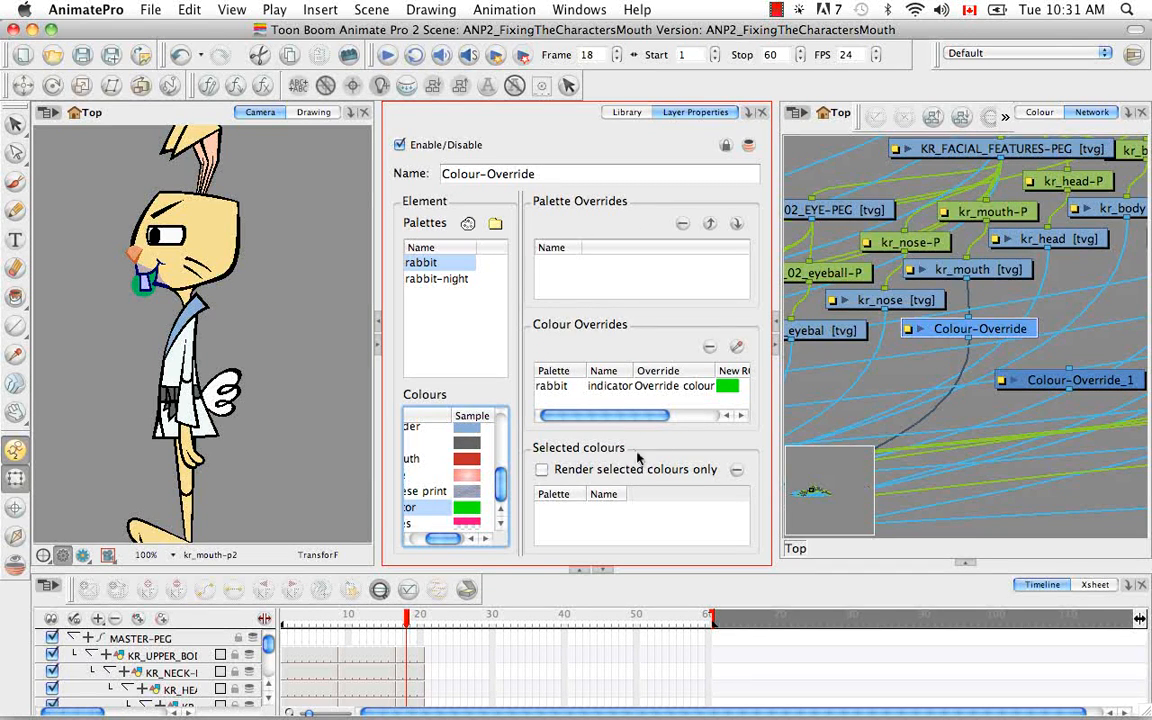
{"action": "left_click", "coordinate": [656, 389]}
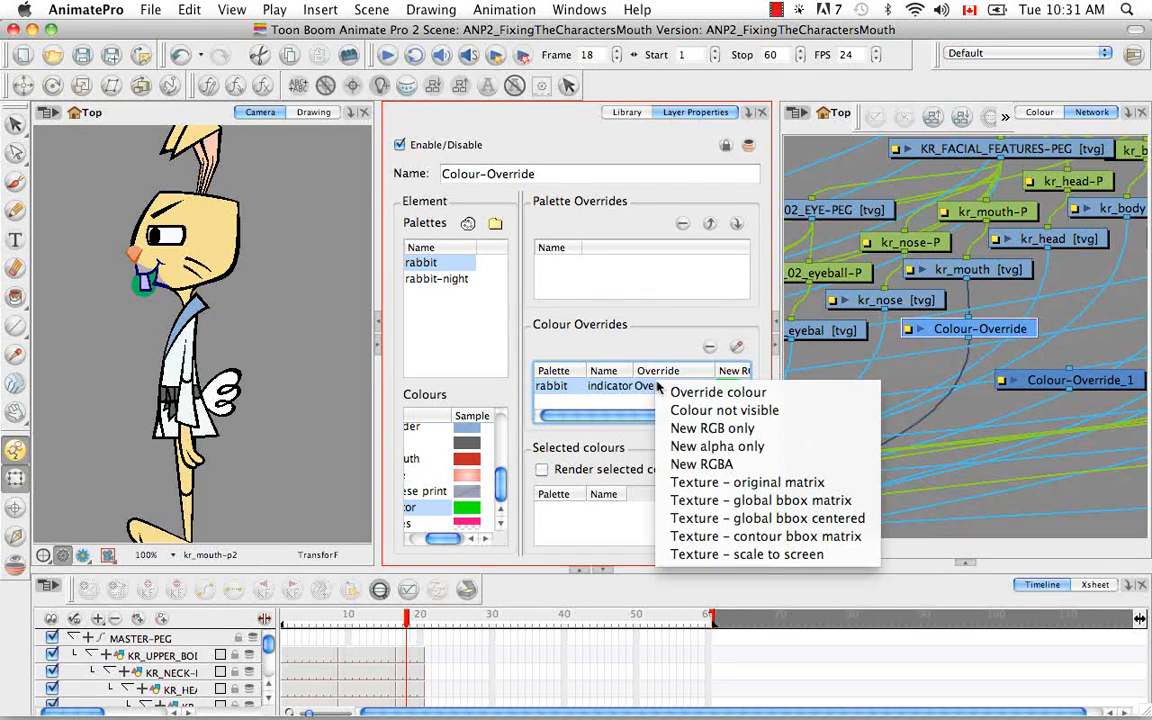
{"action": "left_click", "coordinate": [806, 417]}
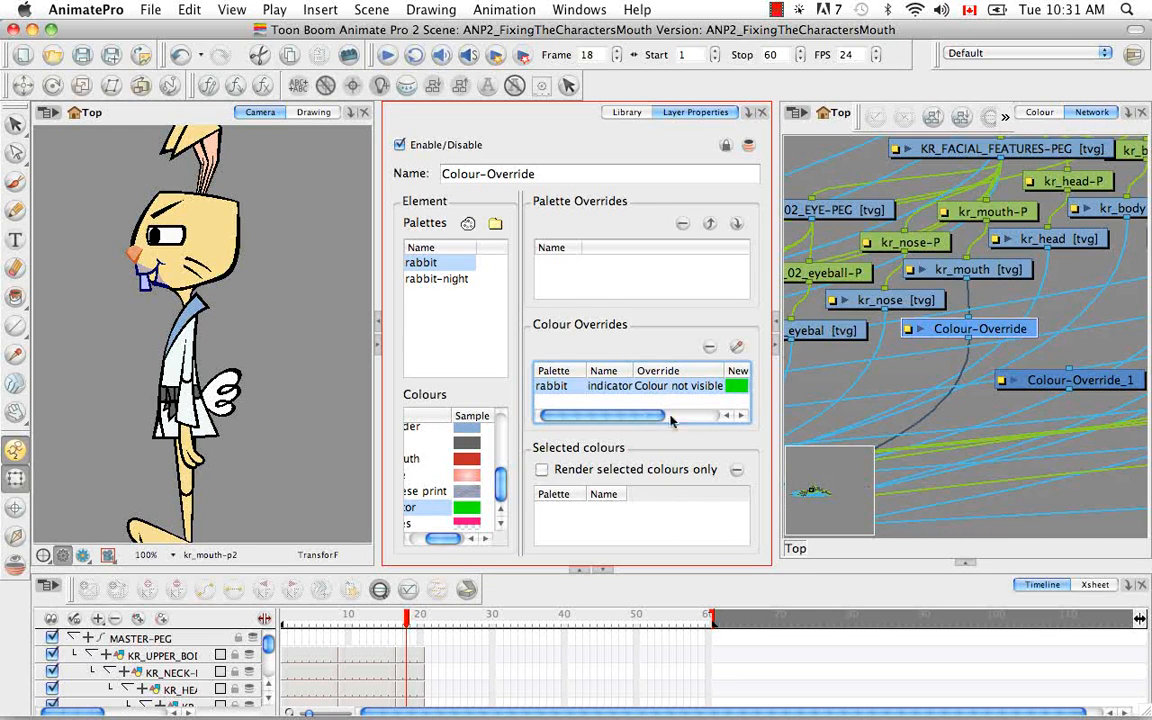
- Rearrange the network nodes, moving Colour-Override_1 left and placing the Cutter node below it
{"action": "left_click", "coordinate": [977, 413]}
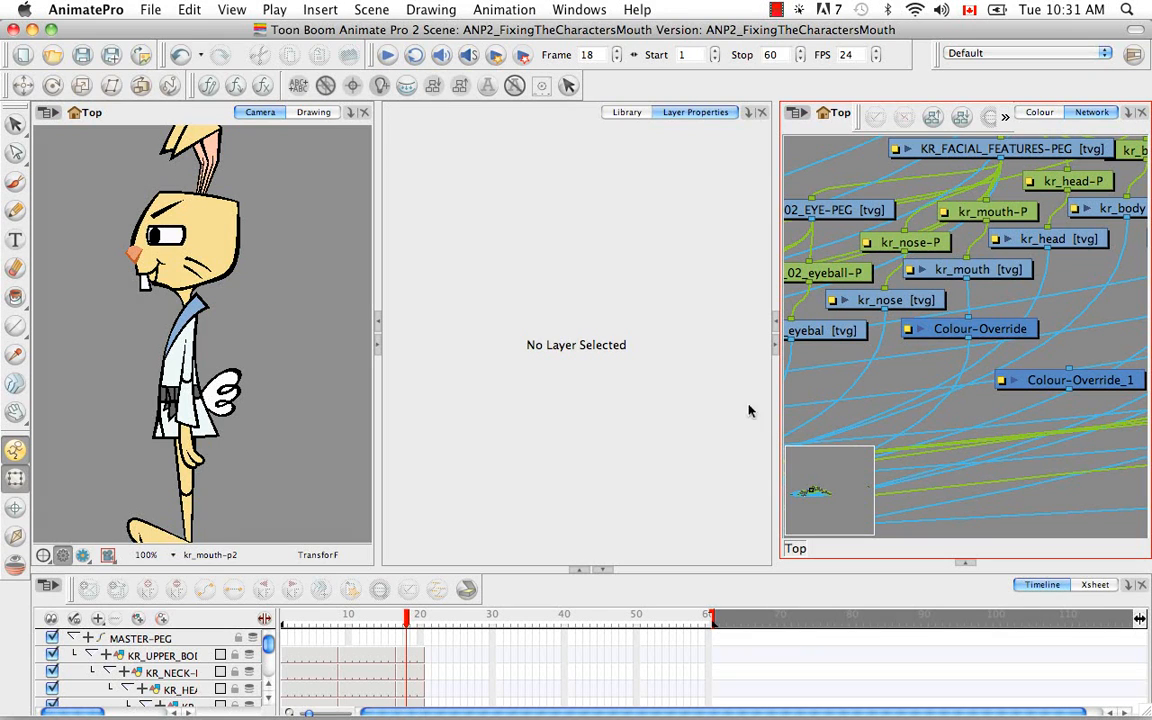
{"action": "left_click_drag", "start_coordinate": [775, 412], "coordinate": [733, 410]}
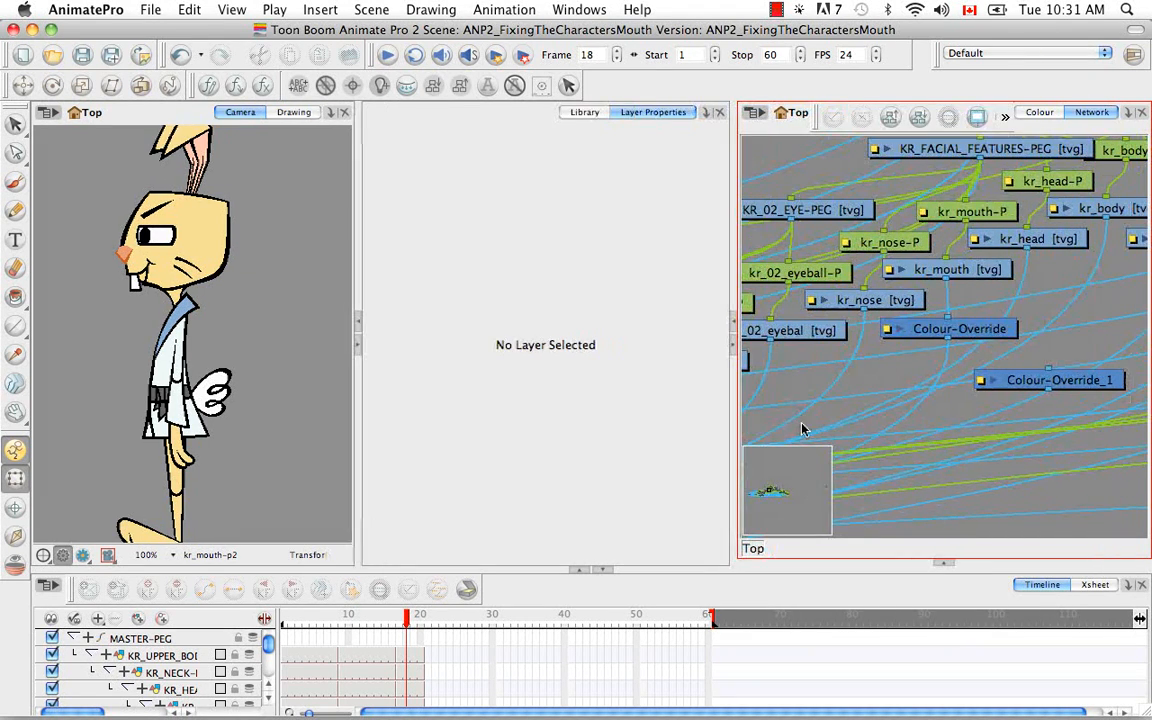
{"action": "left_click_drag", "start_coordinate": [357, 408], "coordinate": [309, 374]}
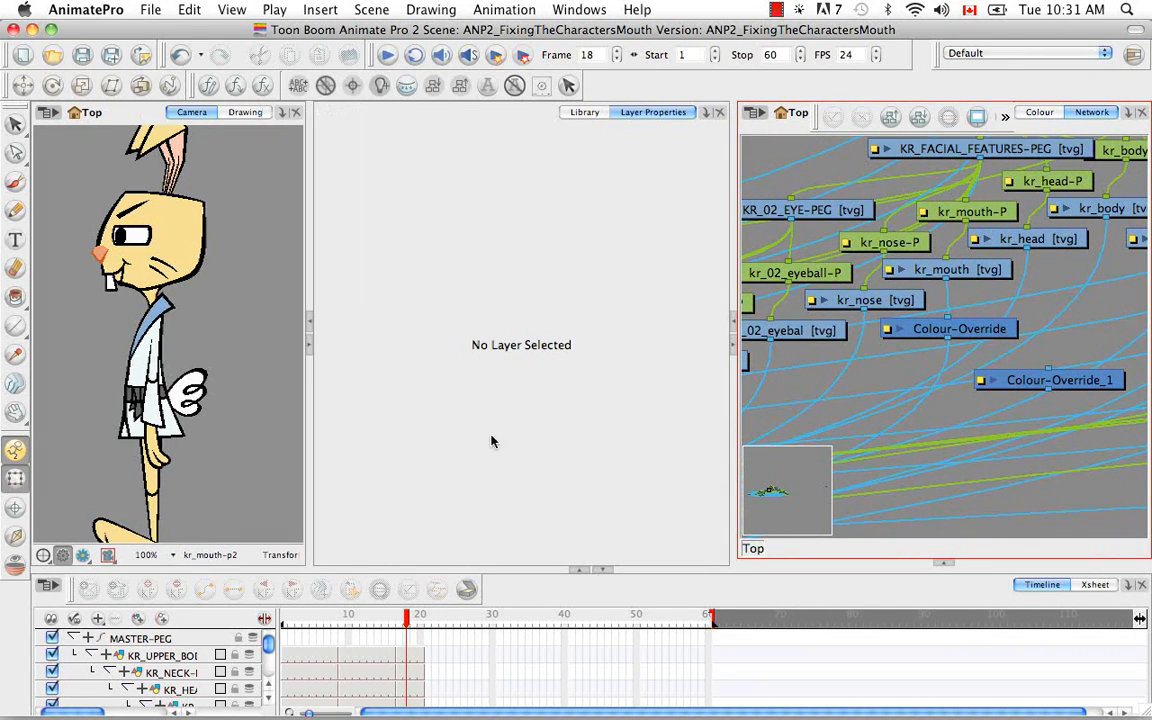
{"action": "left_click_drag", "start_coordinate": [735, 404], "coordinate": [661, 400]}
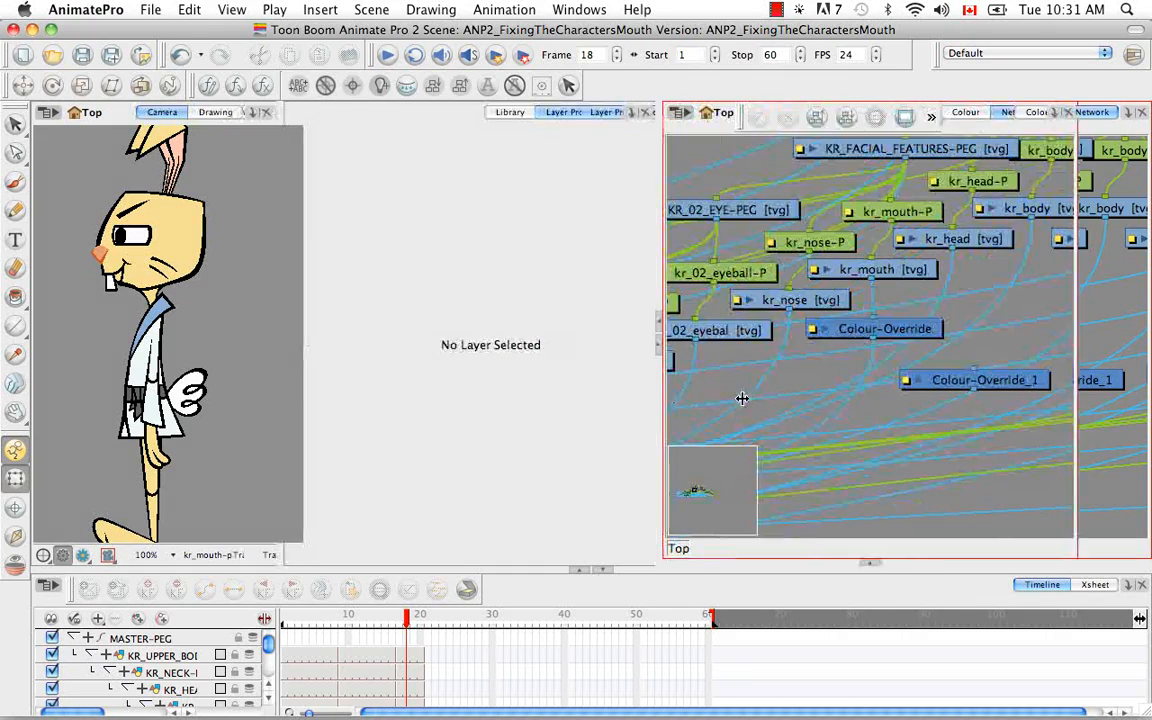
{"action": "key", "text": "space"}
{"action": "left_click_drag", "start_coordinate": [921, 415], "coordinate": [822, 410]}
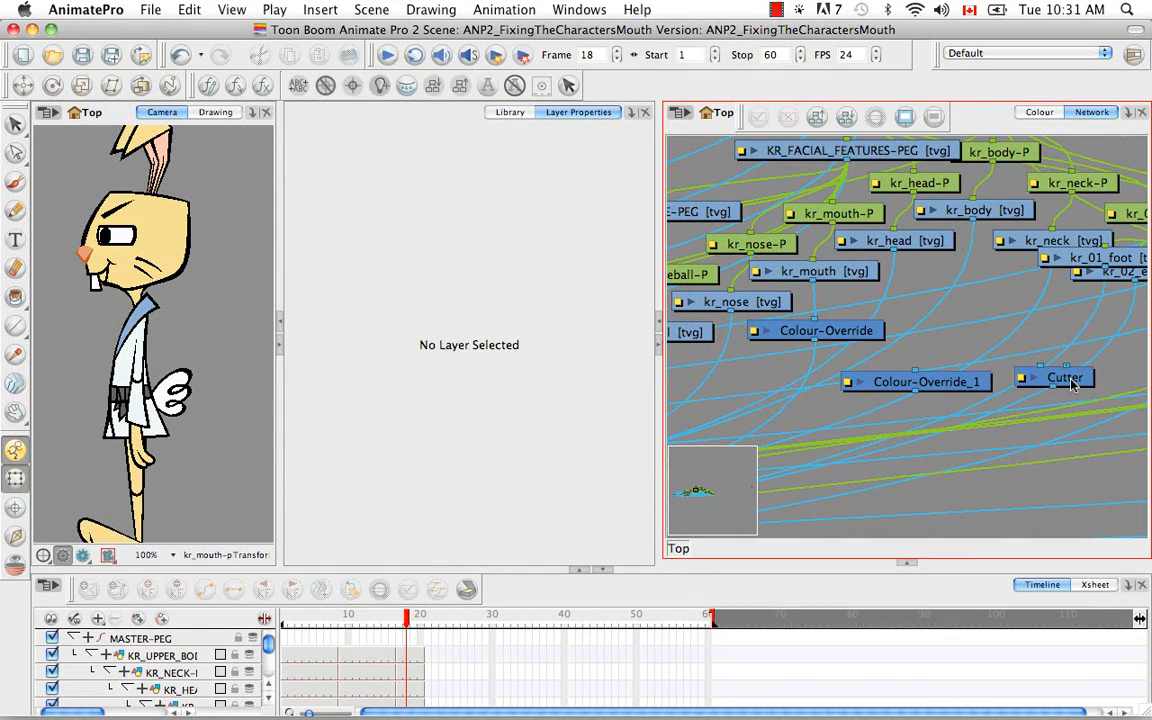
{"action": "mouse_move", "coordinate": [1073, 386]}
{"action": "left_mouse_down"}
{"action": "mouse_move", "coordinate": [964, 356]}
{"action": "mouse_move", "coordinate": [960, 307]}
{"action": "mouse_move", "coordinate": [895, 323]}
{"action": "mouse_move", "coordinate": [973, 332]}
{"action": "mouse_move", "coordinate": [963, 343]}
{"action": "left_mouse_up"}
{"action": "left_click_drag", "start_coordinate": [943, 387], "coordinate": [829, 400]}
{"action": "left_click_drag", "start_coordinate": [952, 346], "coordinate": [937, 478]}
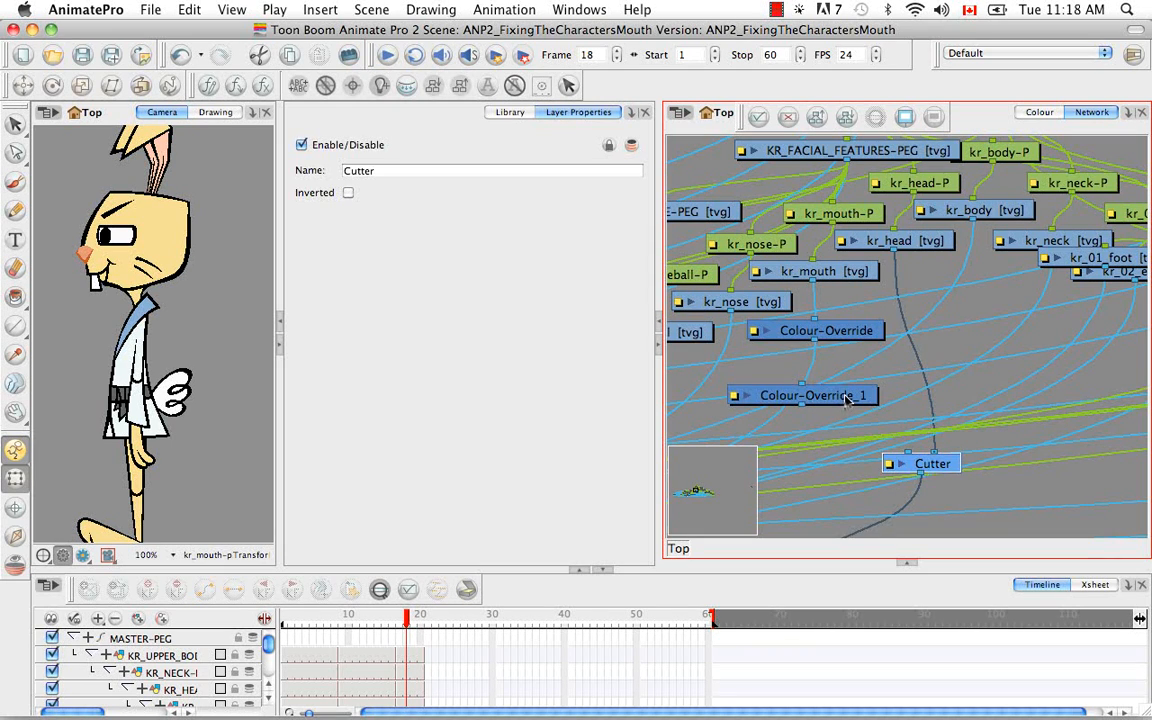
- Reposition Colour-Override_1 and connect it between the mouth drawing's output and the Cutter node's input
{"action": "left_click", "coordinate": [862, 400]}
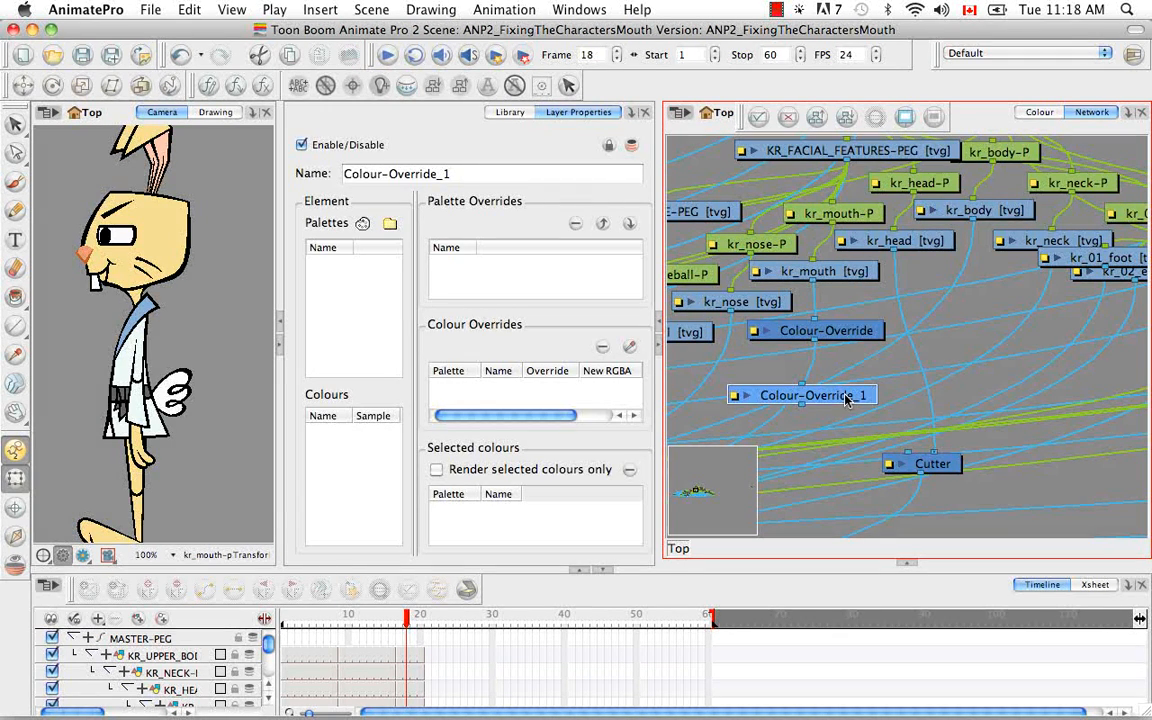
{"action": "left_click_drag", "start_coordinate": [862, 400], "coordinate": [939, 401]}
{"action": "left_click_drag", "start_coordinate": [816, 285], "coordinate": [893, 416]}
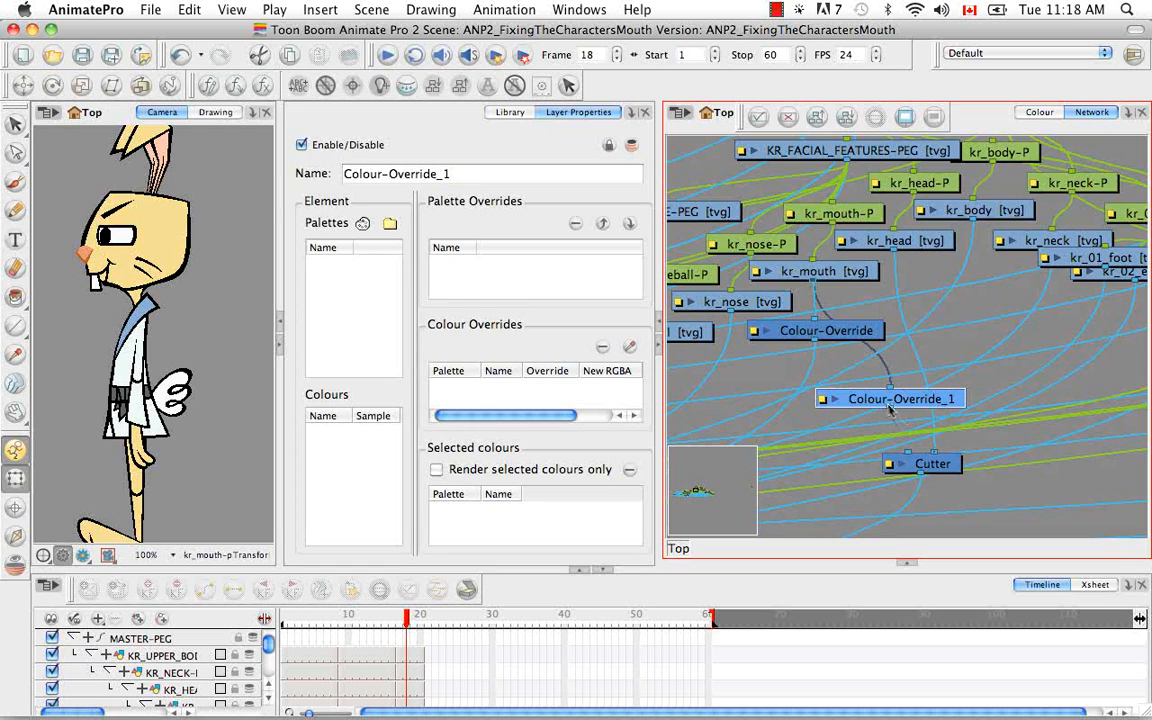
{"action": "left_click_drag", "start_coordinate": [898, 430], "coordinate": [921, 453]}
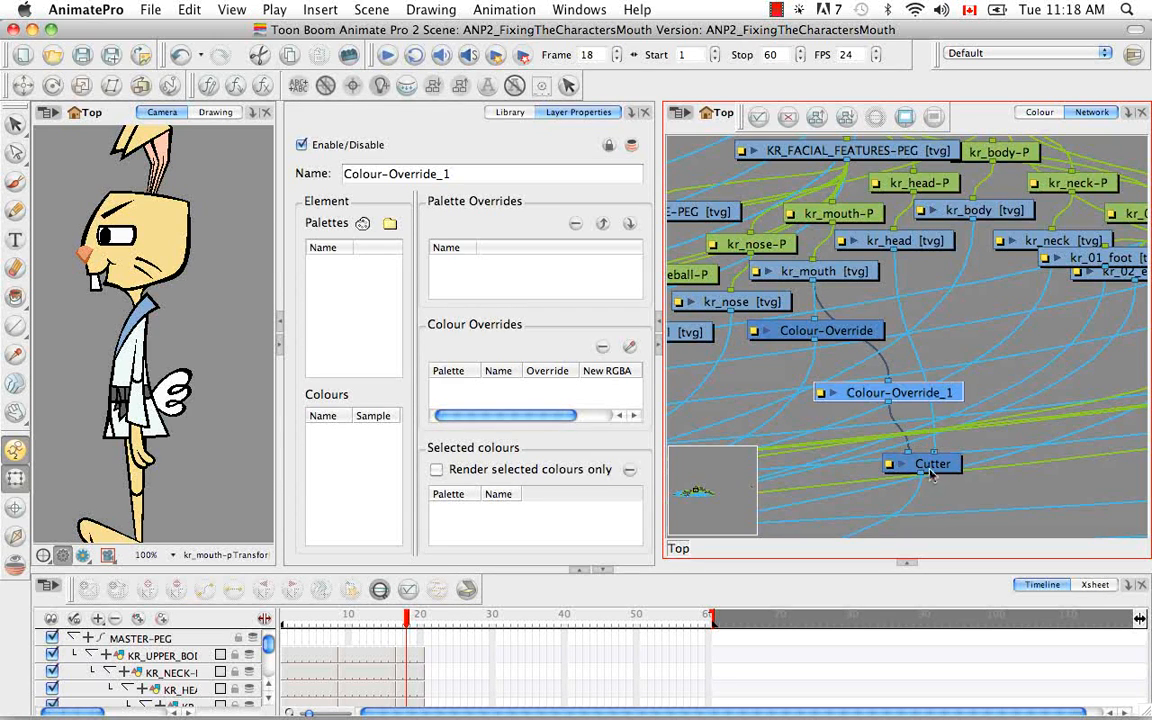
- In Colour-Override_1, add the rabbit palette's indicator colour to the selected colours and enable Render selected colours only
{"action": "left_click", "coordinate": [918, 463]}
{"action": "left_click", "coordinate": [912, 393]}
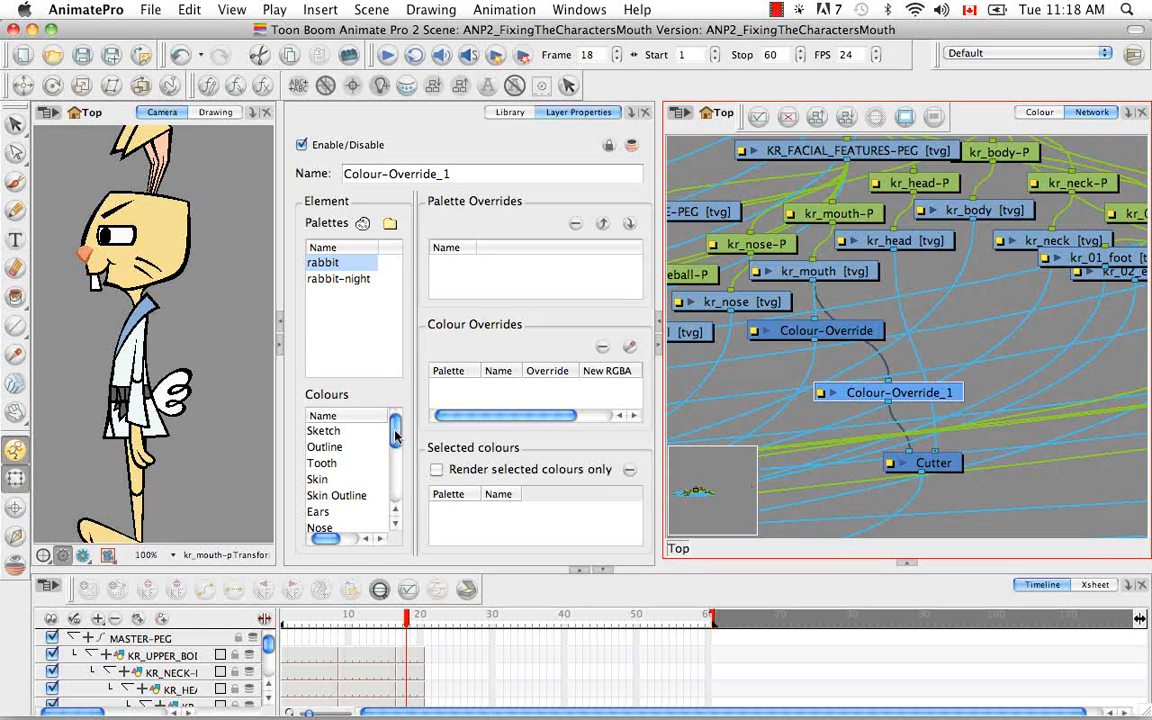
{"action": "left_click_drag", "start_coordinate": [395, 434], "coordinate": [395, 485]}
{"action": "left_click_drag", "start_coordinate": [330, 540], "coordinate": [362, 540]}
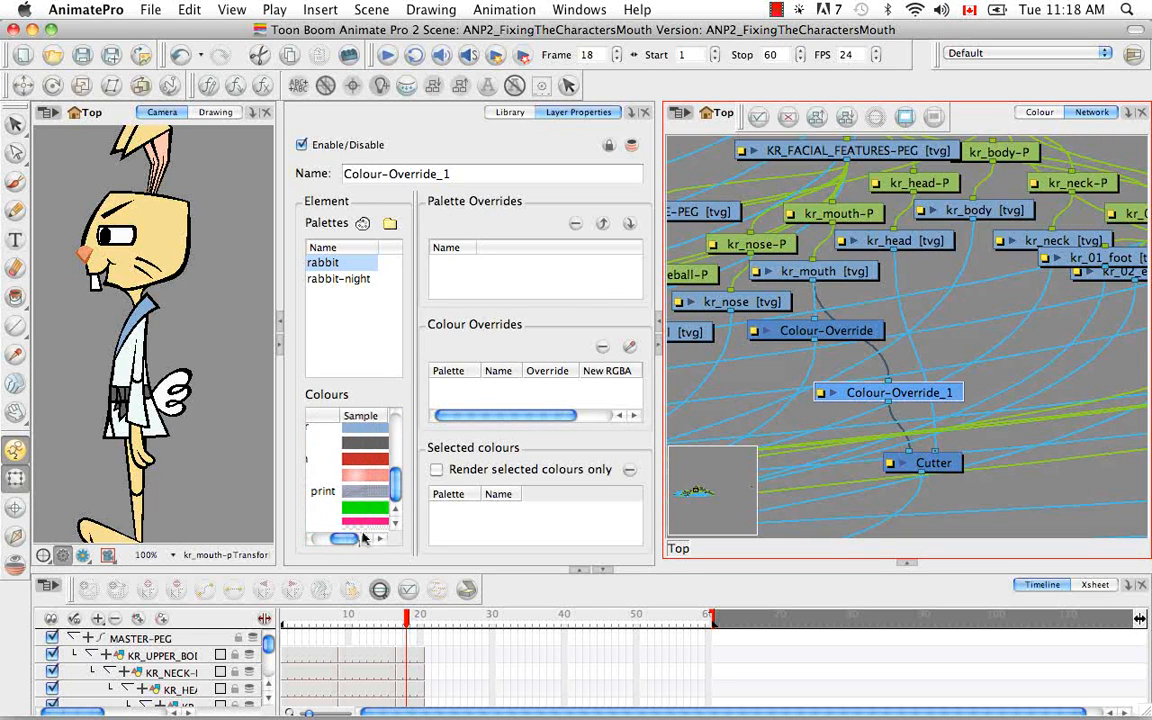
{"action": "left_click", "coordinate": [364, 510]}
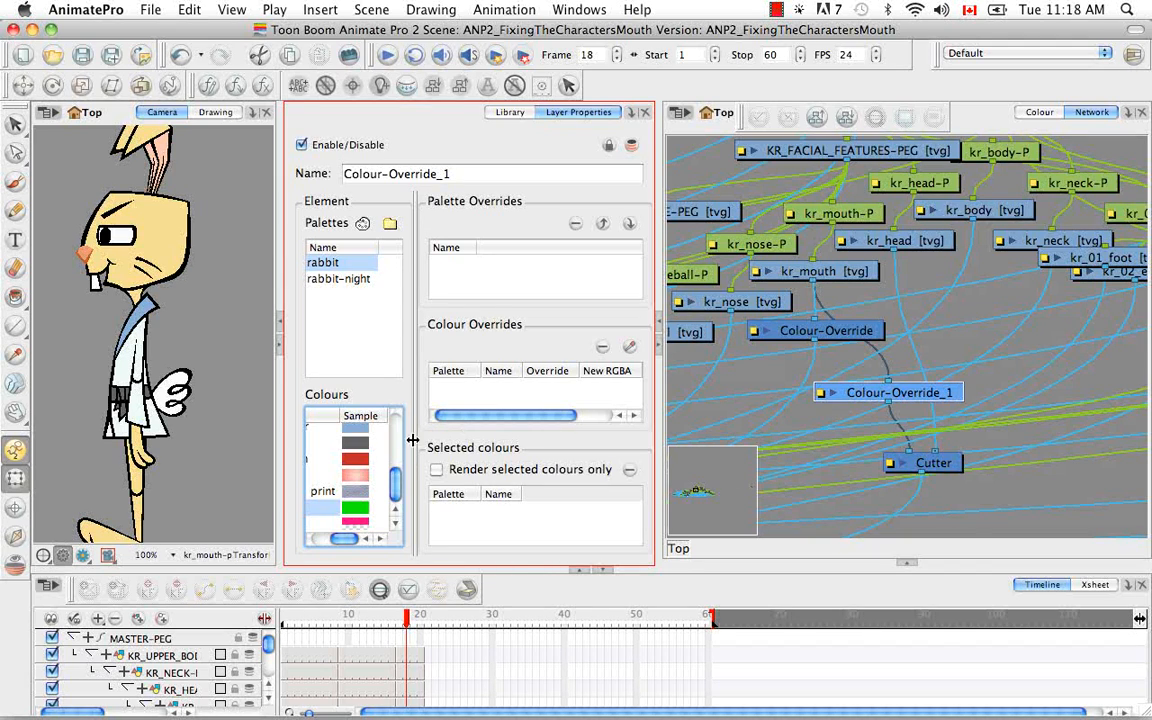
{"action": "left_click_drag", "start_coordinate": [360, 509], "coordinate": [475, 545]}
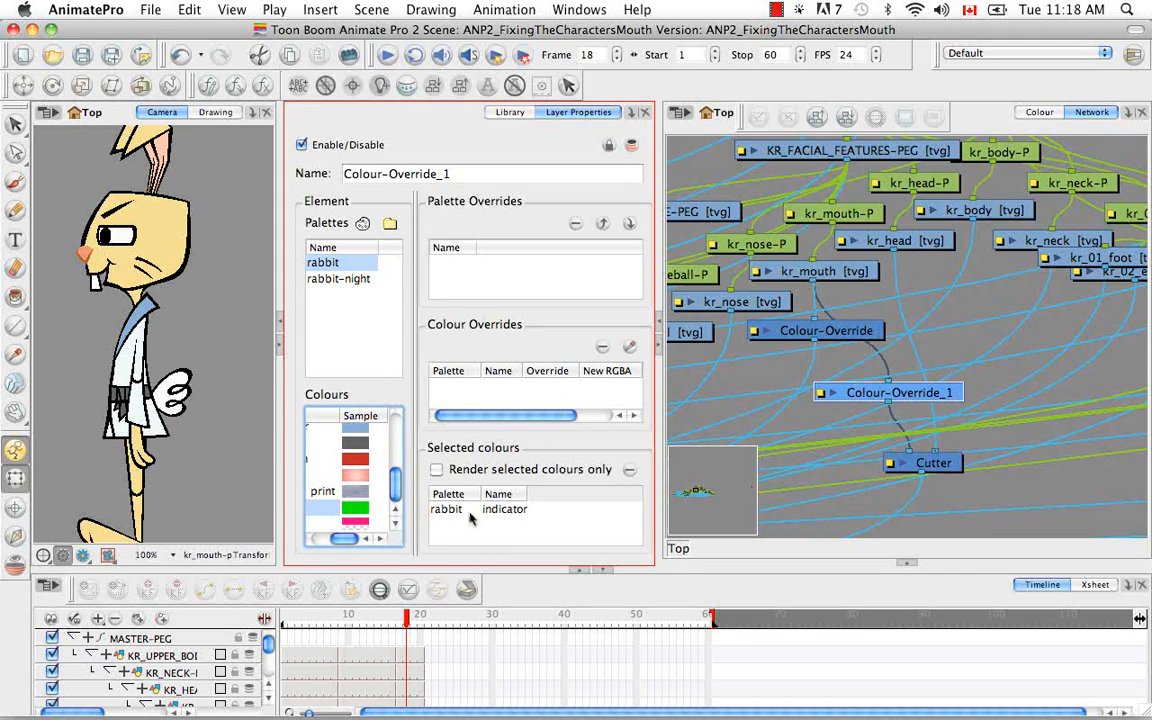
{"action": "left_click", "coordinate": [436, 470]}
- Move the Colour-Override node lower in the network, selecting it to review its indicator override
{"action": "mouse_move", "coordinate": [406, 622]}
{"action": "left_mouse_down"}
{"action": "mouse_move", "coordinate": [421, 625]}
{"action": "mouse_move", "coordinate": [406, 620]}
{"action": "left_mouse_up"}
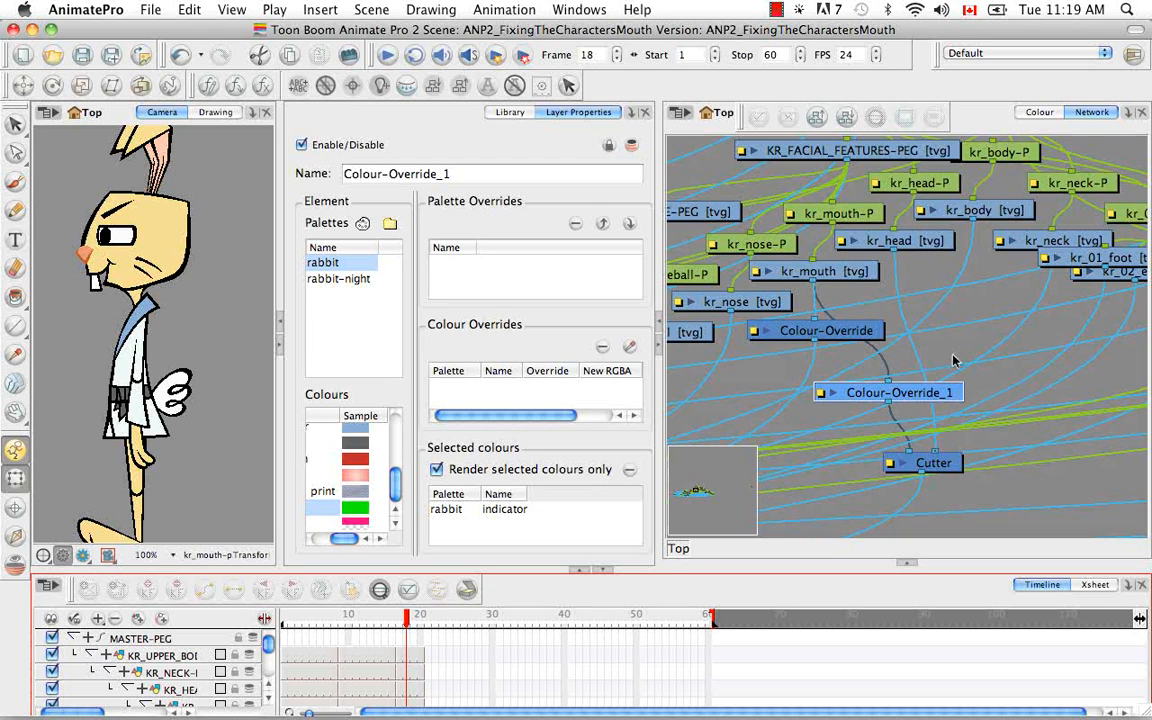
{"action": "left_click_drag", "start_coordinate": [866, 338], "coordinate": [836, 359]}
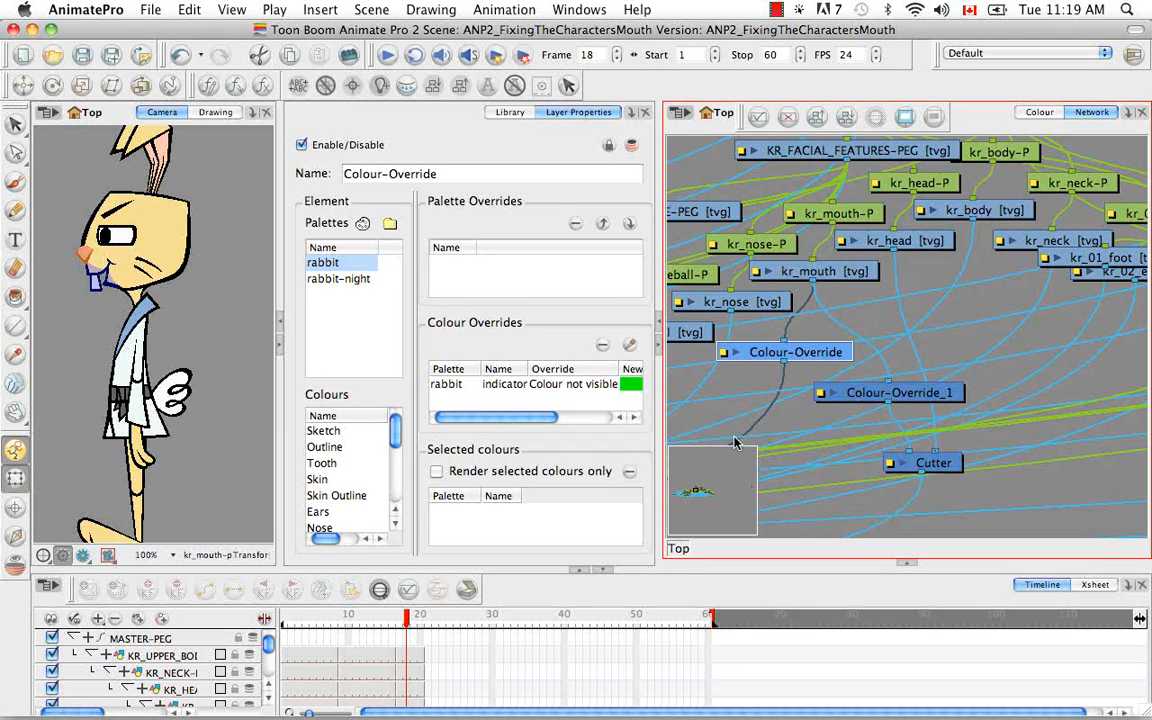
{"action": "left_click", "coordinate": [400, 621]}
{"action": "mouse_move", "coordinate": [400, 621]}
{"action": "left_mouse_down"}
{"action": "mouse_move", "coordinate": [420, 622]}
{"action": "mouse_move", "coordinate": [364, 622]}
{"action": "mouse_move", "coordinate": [415, 627]}
{"action": "mouse_move", "coordinate": [368, 622]}
{"action": "mouse_move", "coordinate": [406, 622]}
{"action": "left_mouse_up"}
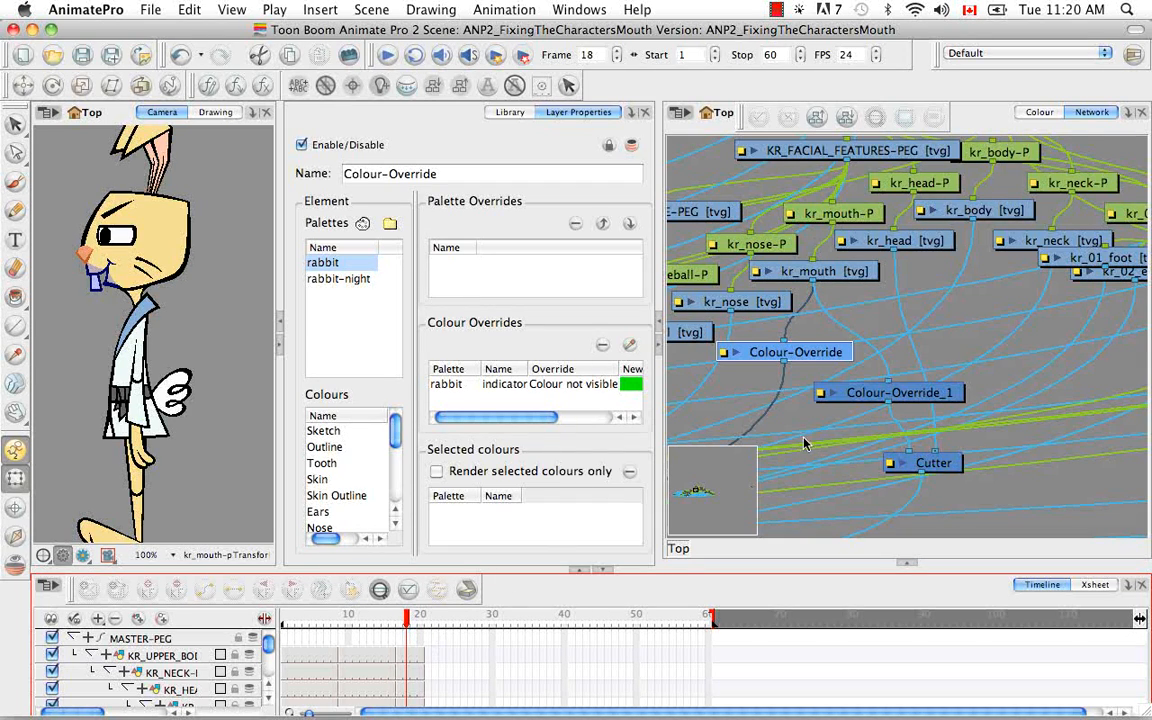